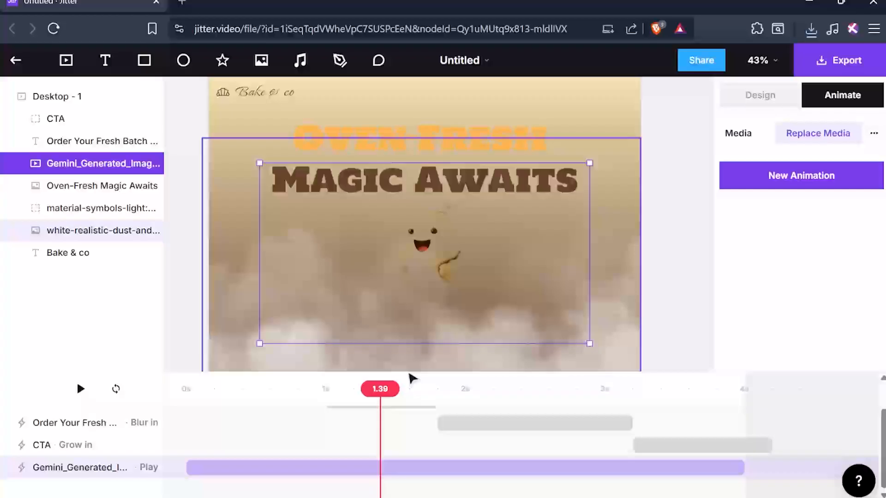
key("space")
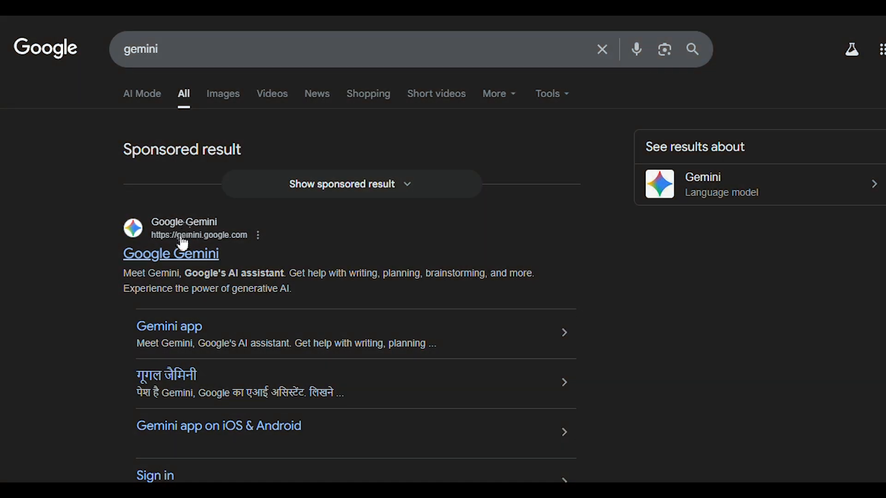
- Open Google Gemini and generate an image of a full-body, soft 3D chubby dough bakery mascot with a chef hat on pure white
left_click(181, 254)
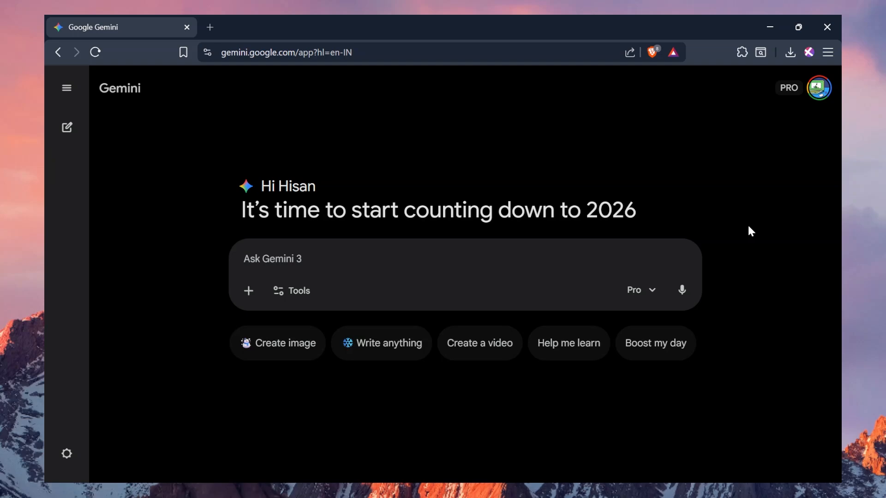
type("Create a full-body, soft 3D fluffy chubby dough character as a cute bakery mascot, smiling happily with rosy cheeks and tiny arms, in the style of a plump animated loaf of bread just kneaded from flour—smooth dough texture with subtle stretch marks and golden highlights. It wears a mini white chef hat tilted playfully, standing confidently on a flat surface. Exact warm beige dough color (#f6e2b3) with soft shadows, highly detailed fur-like dough ridges, front view, isolated on pure white background, high resolution, sharp edges for cutout, no other elements.")
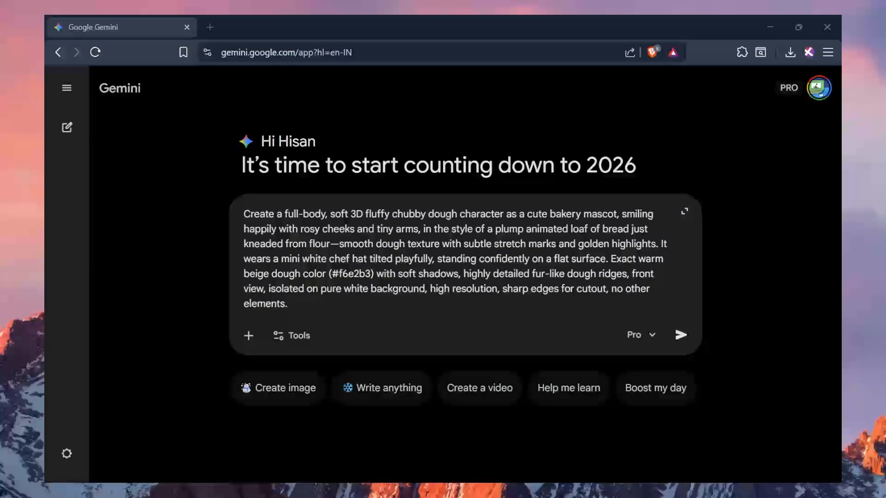
left_click(291, 336)
left_click(323, 396)
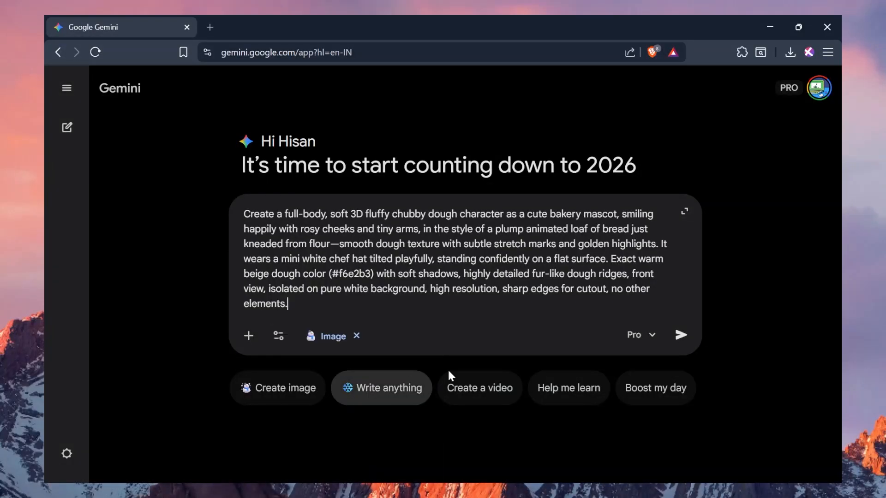
left_click(680, 335)
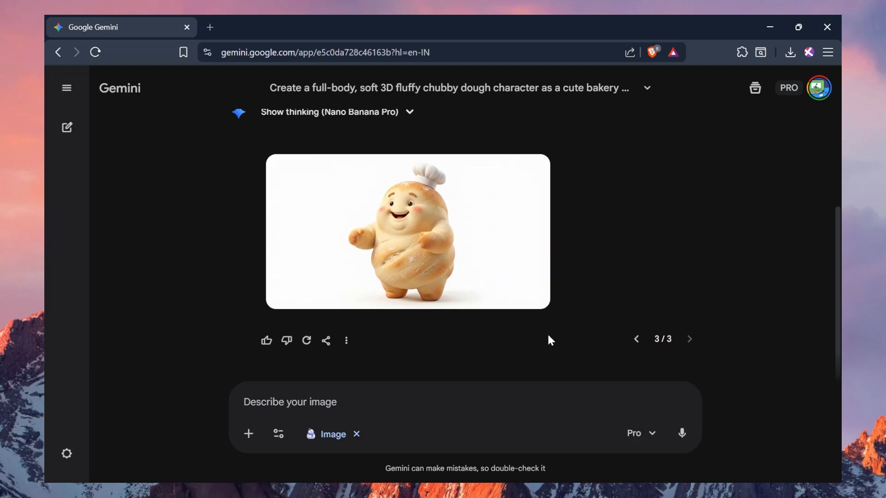
- Compare the generated mascot versions and download version 3, the waving bread character with the chef hat
left_click(636, 339)
left_click(636, 339)
left_click(689, 339)
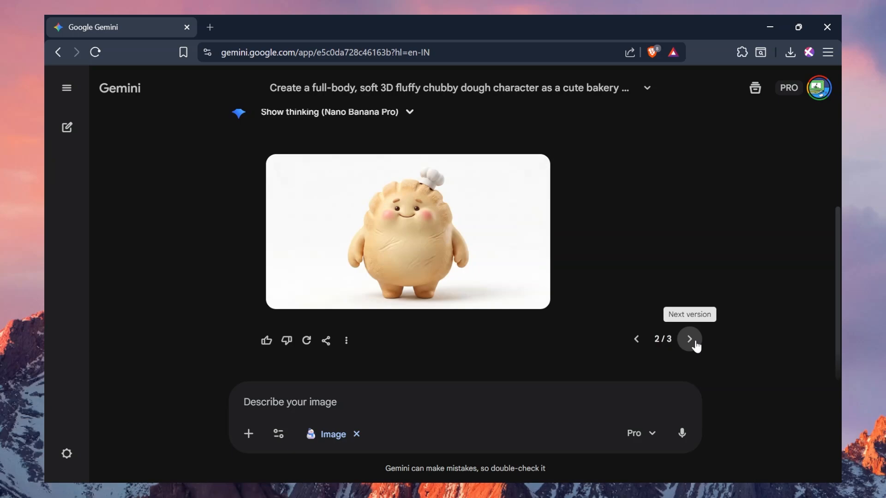
left_click(689, 339)
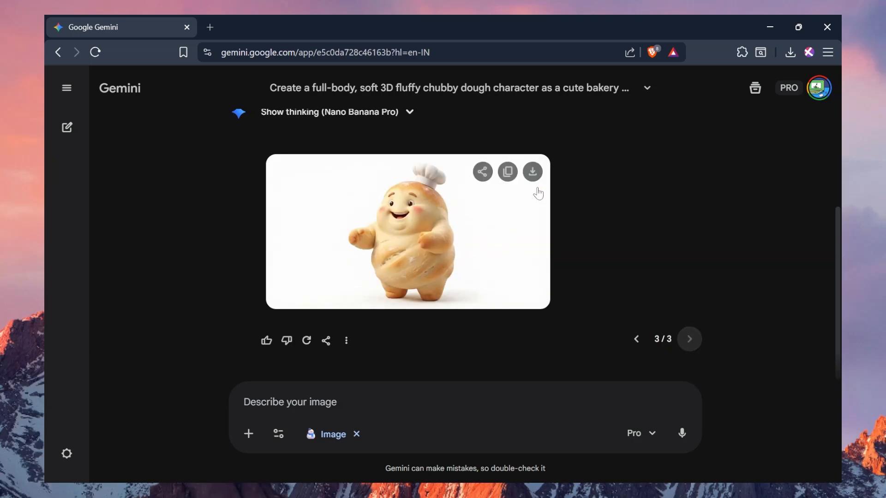
left_click(532, 172)
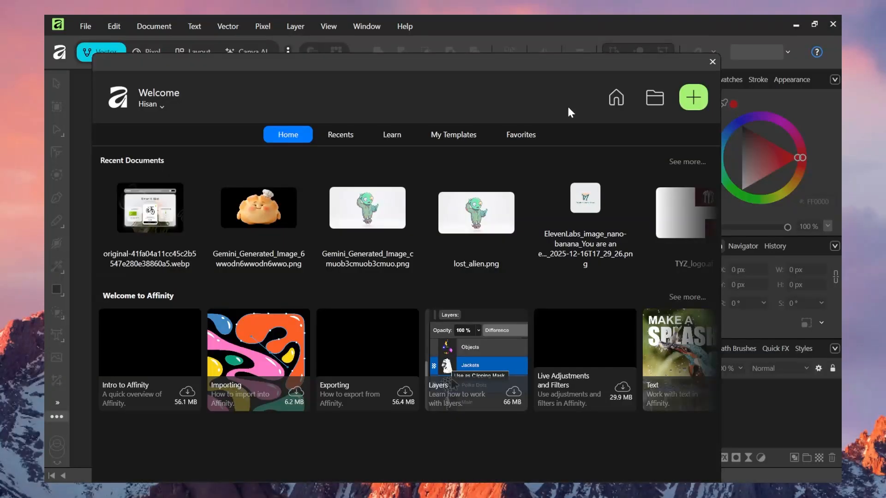
- Switch to Affinity, open the downloaded mascot image and cut the character out of its white background
left_click(655, 104)
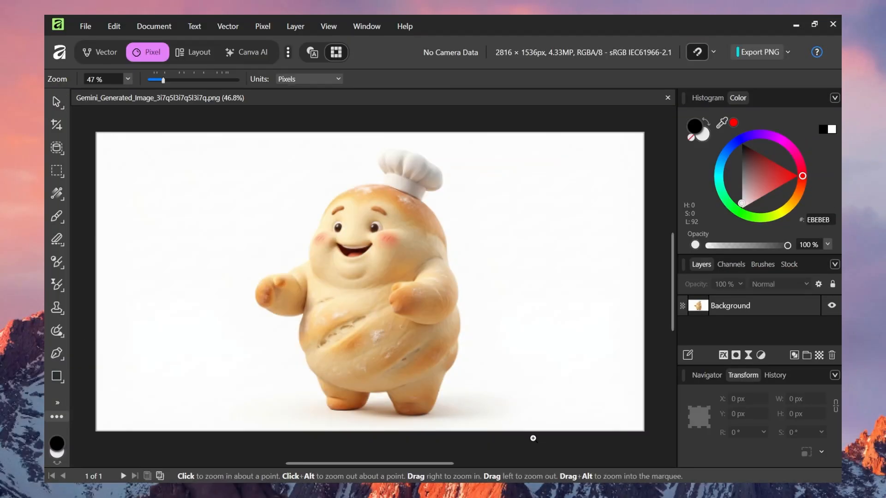
left_click(55, 151)
key("z")
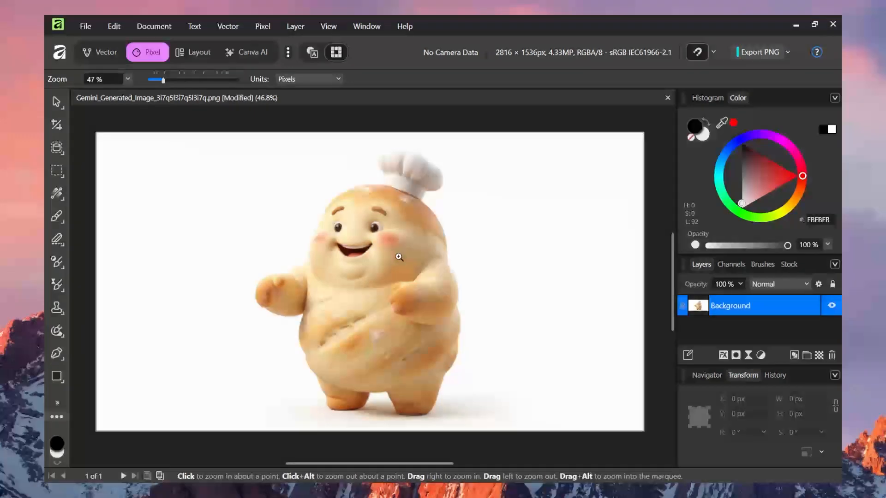
left_click(56, 151)
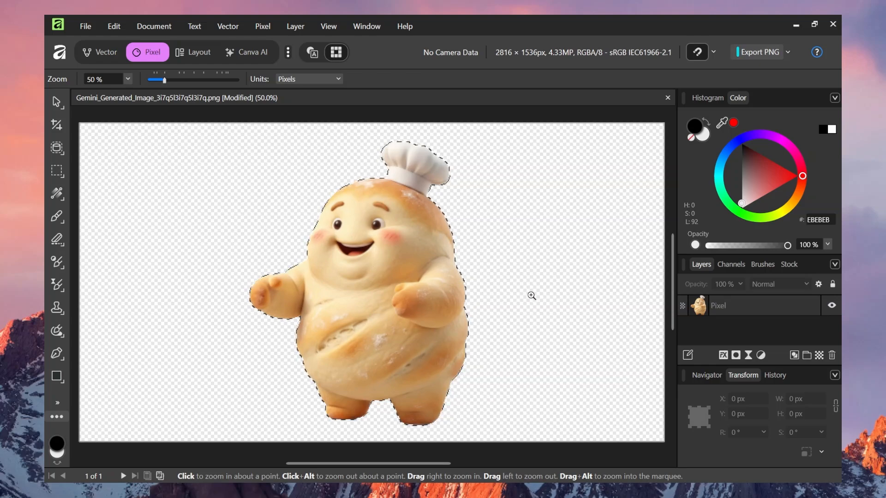
- Export the cut-out mascot as Document.png to the Downloads folder
left_click(752, 54)
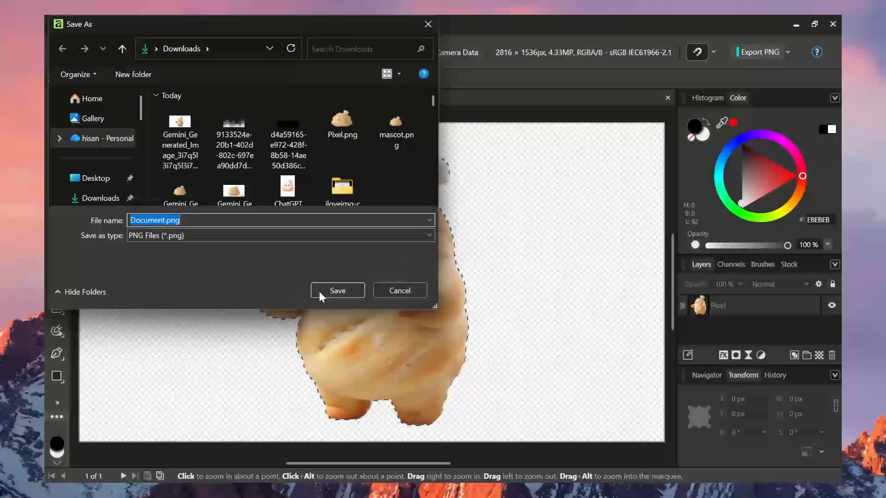
left_click(347, 290)
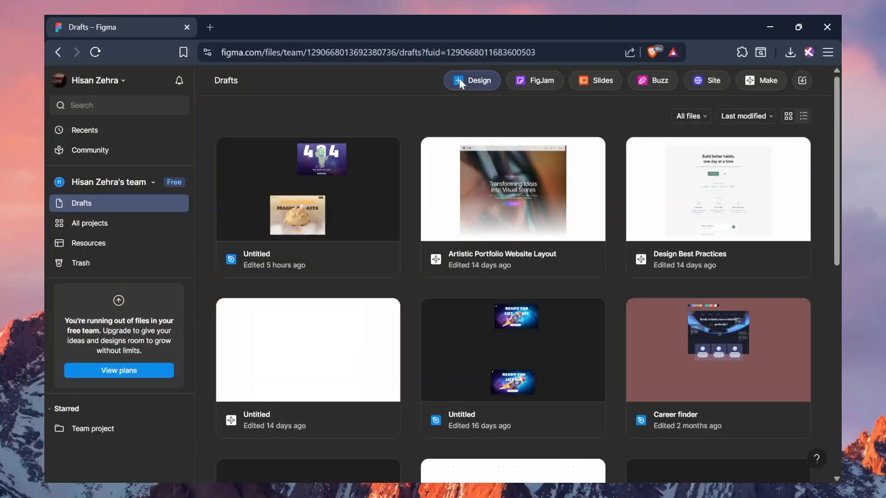
- Switch to Figma, create a new design file and add a 1440 × 1024 Desktop frame
left_click(464, 80)
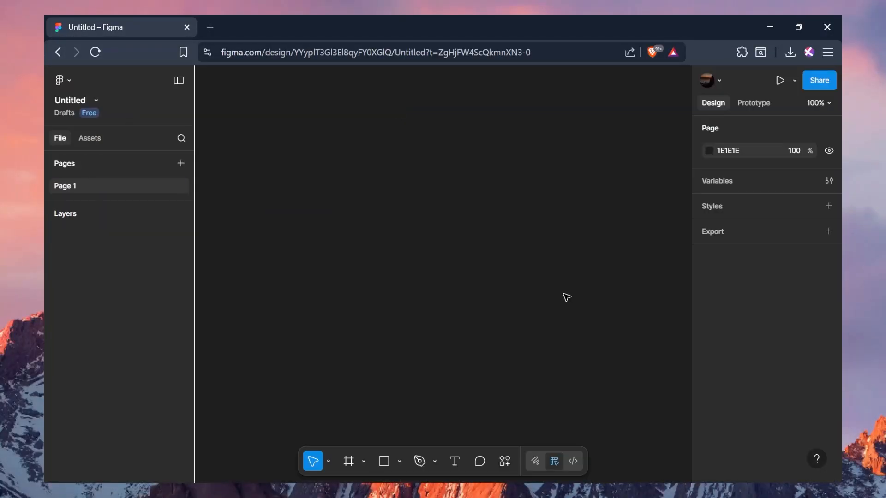
left_click(349, 462)
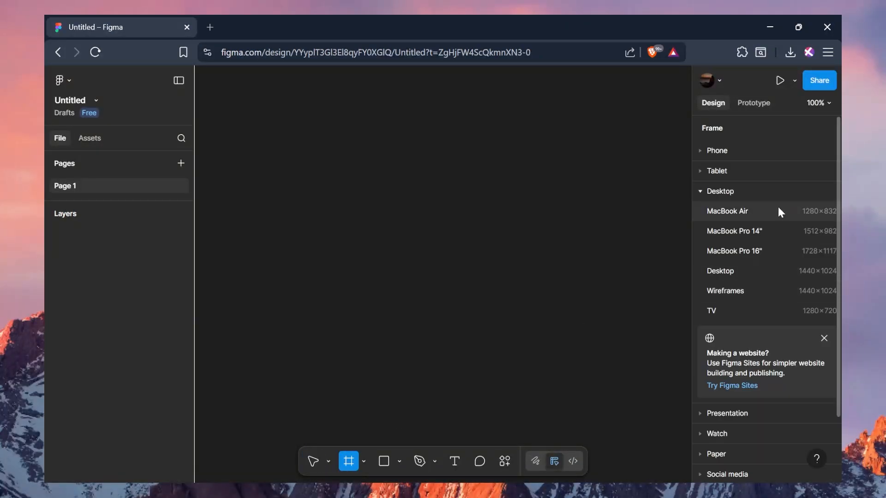
left_click(768, 279)
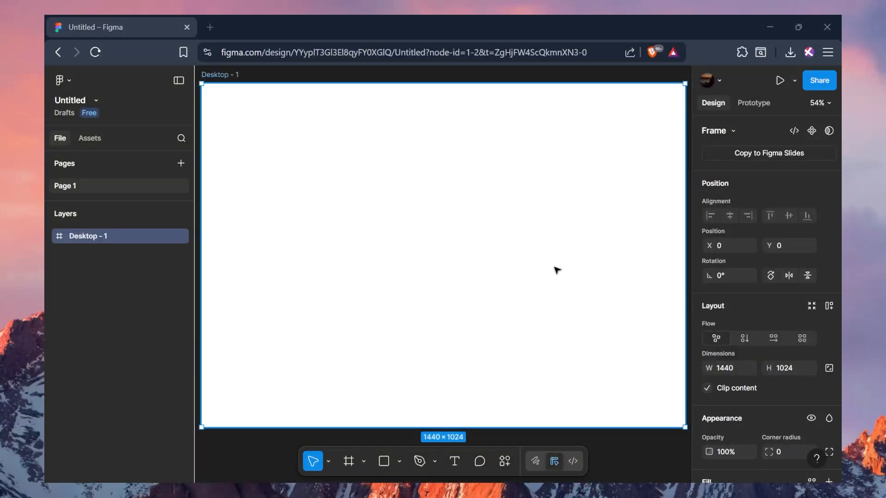
- Fill the Desktop frame with a linear gradient running from F6E2B3 at 0% to C97A40 at 100%
scroll(744, 342, "down", 4)
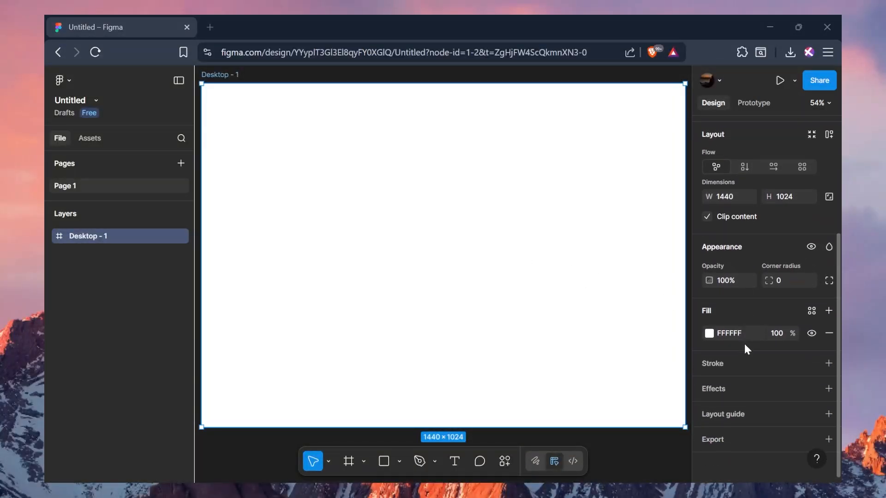
left_click(709, 334)
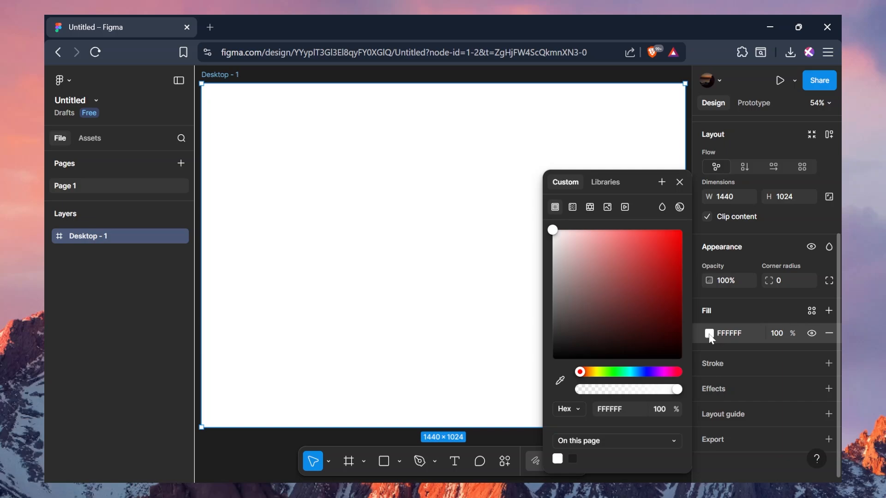
left_click(572, 207)
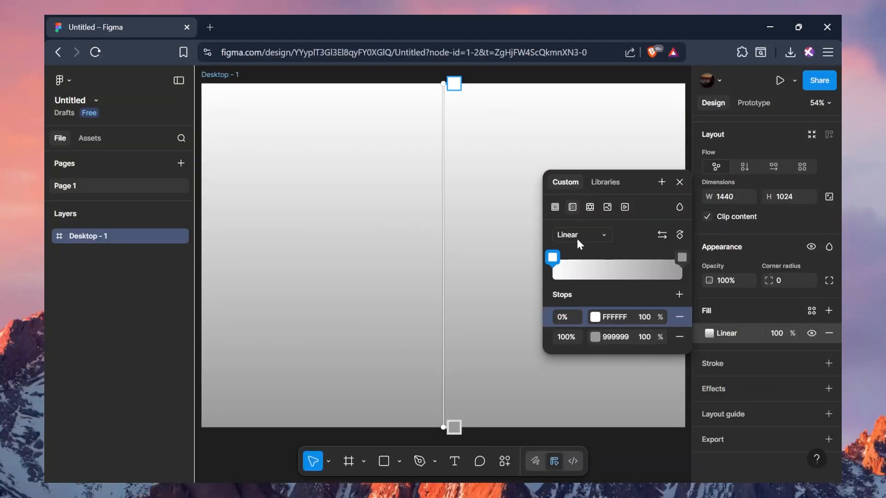
left_click(600, 232)
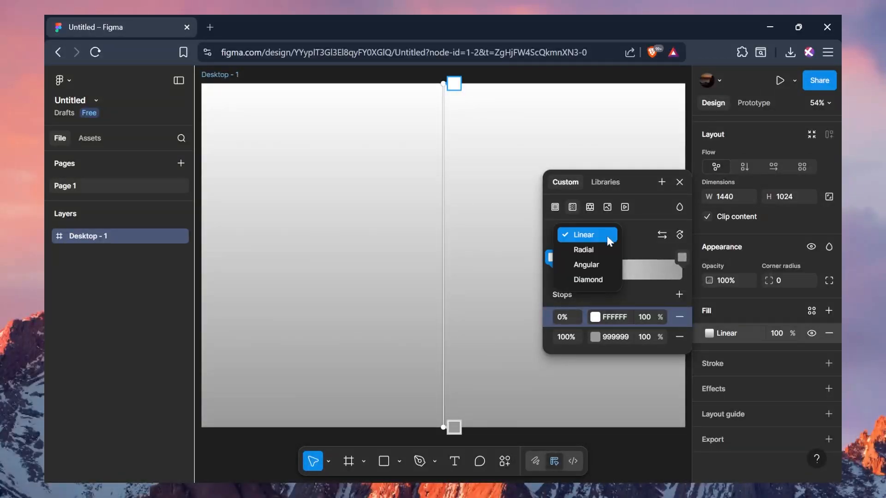
left_click(619, 212)
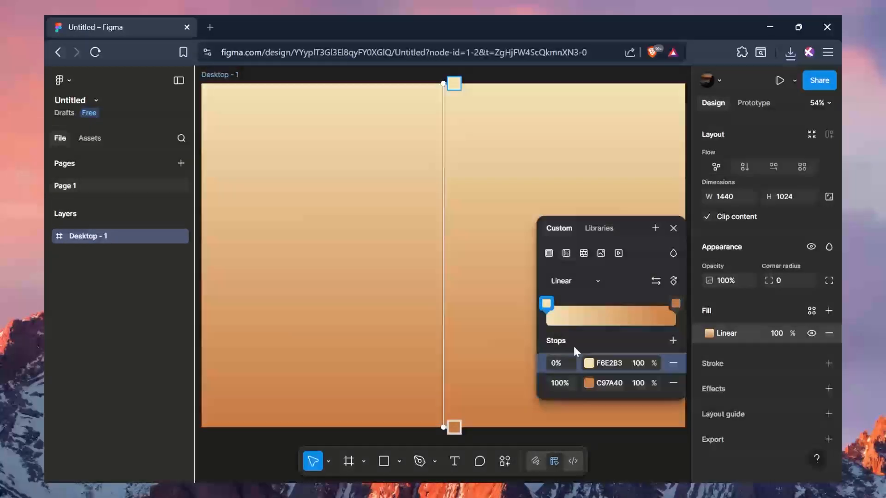
left_click(639, 464)
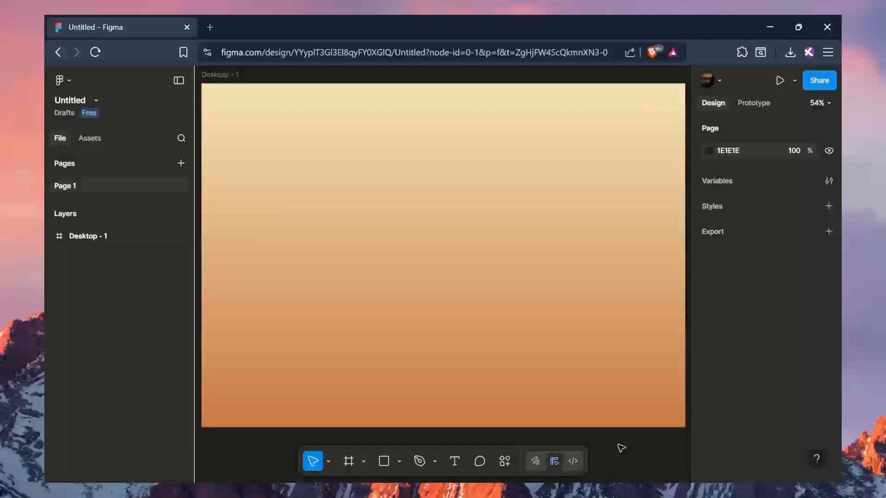
- Add the text "Bake & co" in the frame's upper-left corner and set its font to Island Moments
left_click(454, 462)
left_click_drag(224, 91, 320, 109)
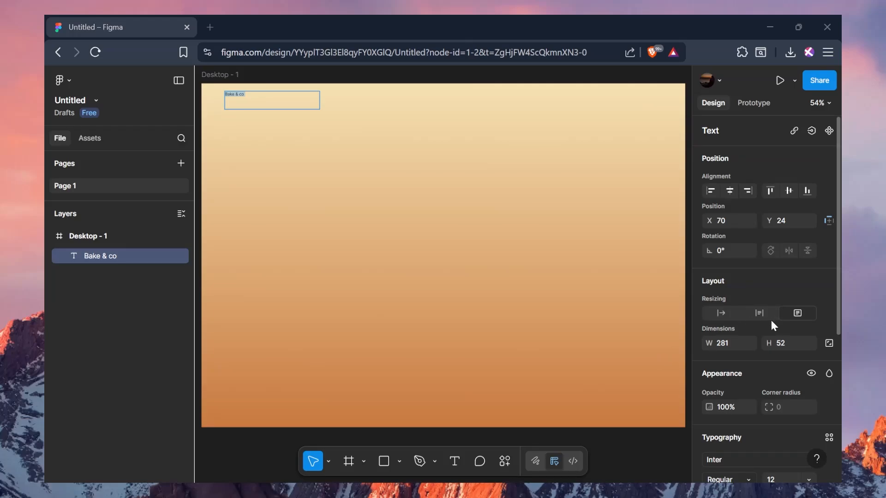
scroll(773, 323, "down", 3)
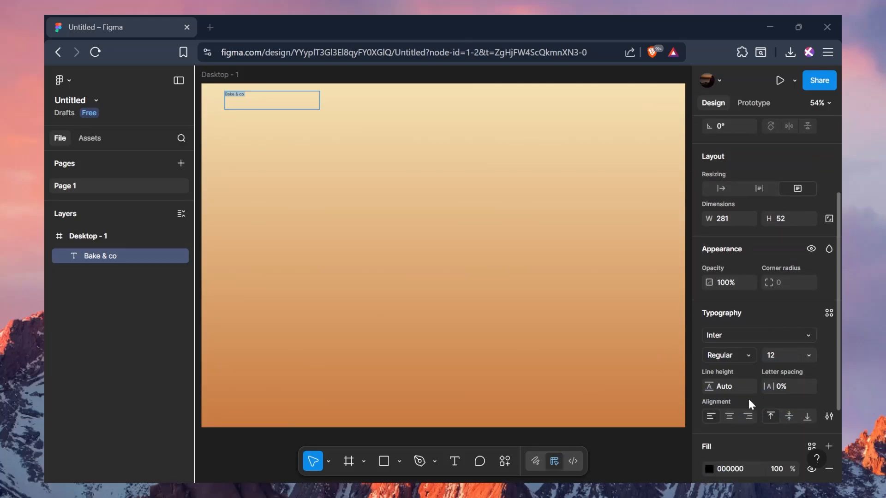
left_click(756, 335)
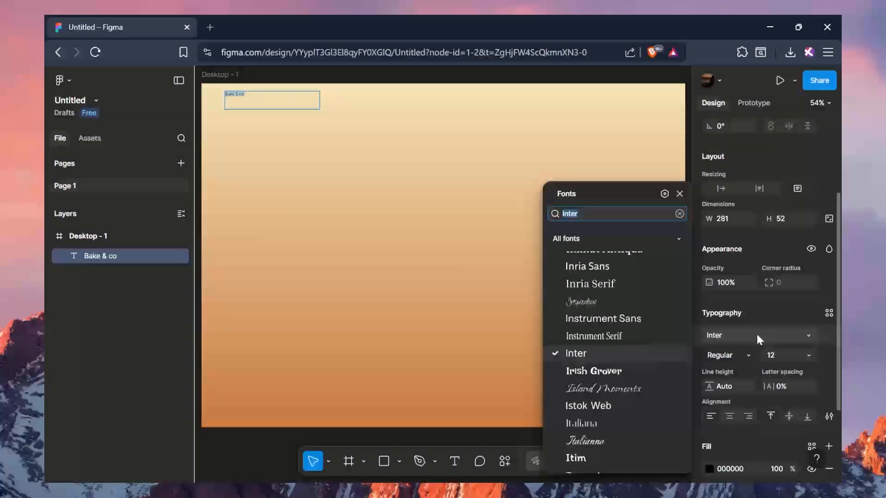
type("z")
key("BackSpace")
left_click(644, 353)
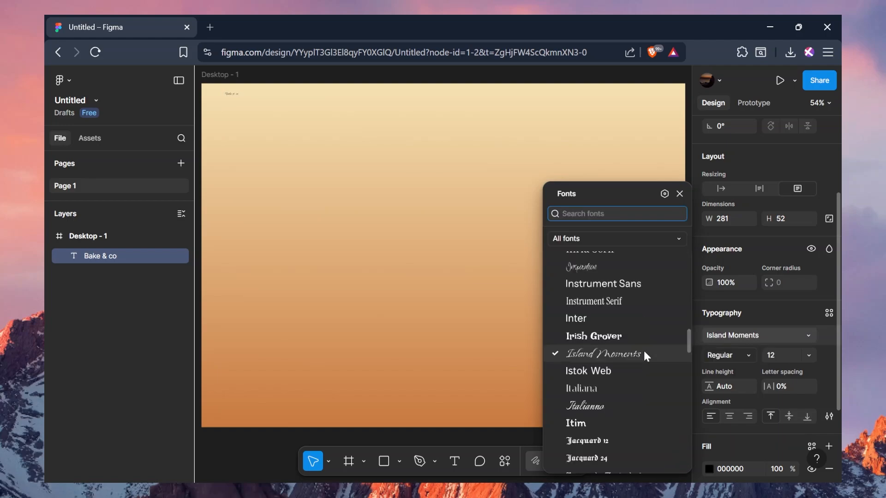
- Set the font size of the "Bake & co" text to 50
left_click(747, 356)
left_click(780, 315)
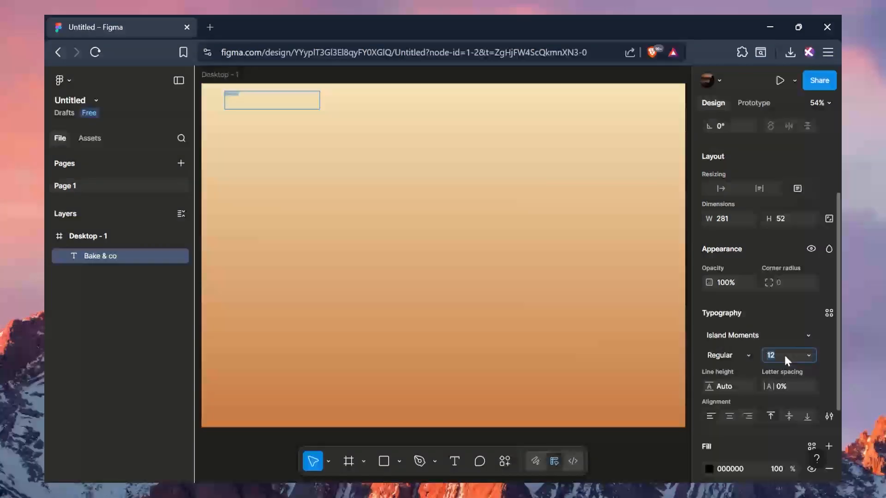
left_click(774, 353)
type("50")
key("Return")
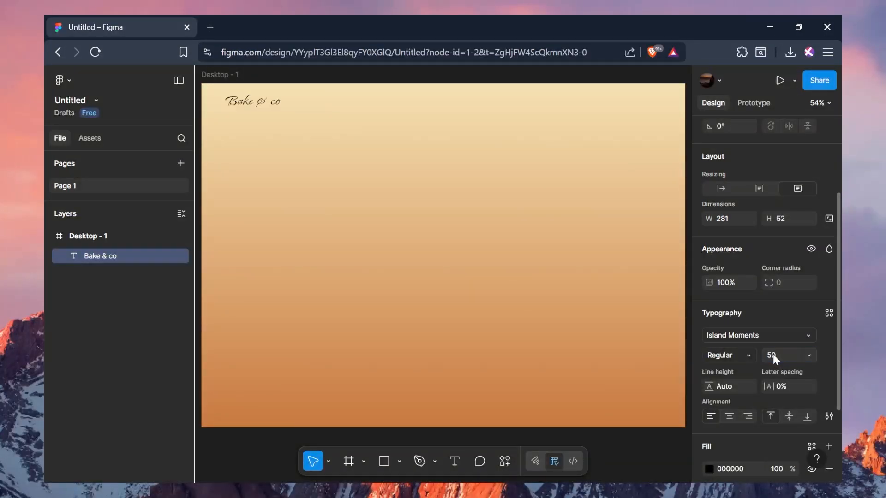
- Restyle the "Bake & co" text with a dark fill, font size 60 and auto-width resizing
scroll(776, 383, "down", 3)
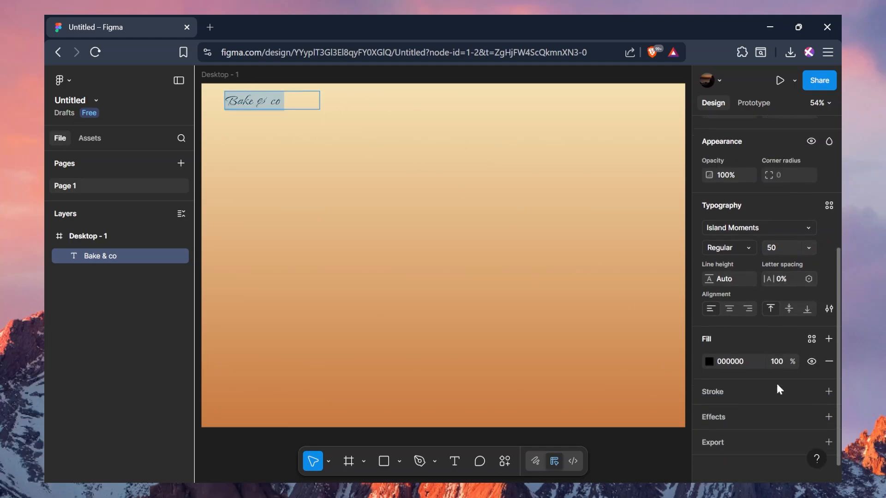
left_click(709, 358)
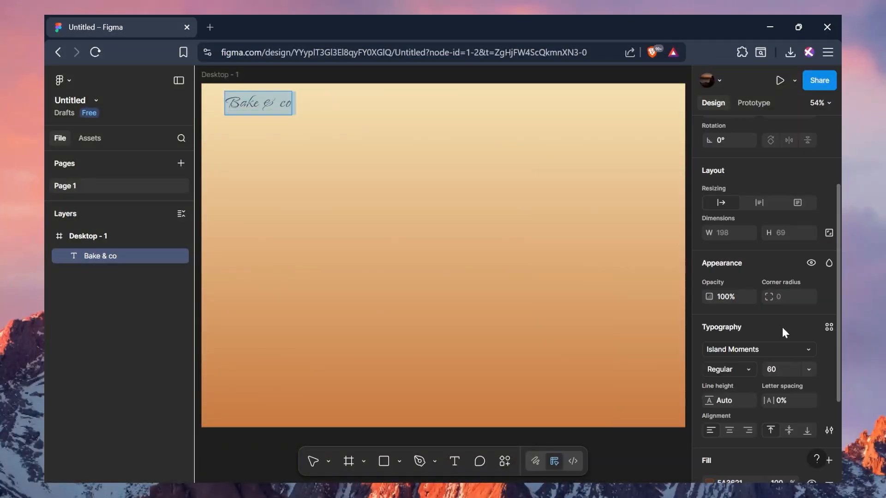
key("Escape")
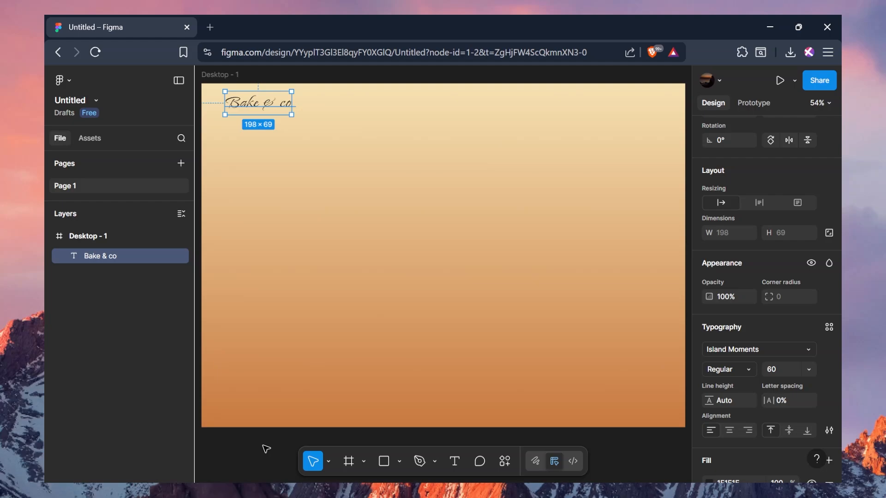
- Launch the Iconify plugin and search its icon sets for "bread"
left_click(505, 463)
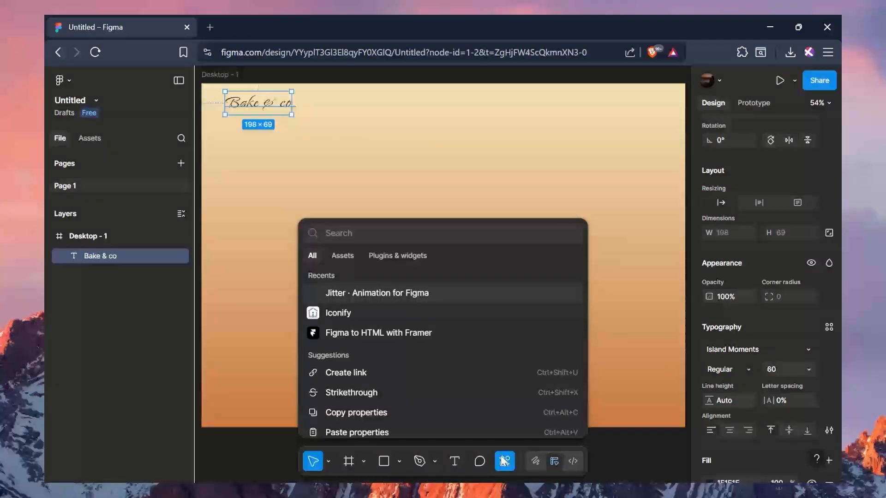
type("z")
key("BackSpace")
type("icon")
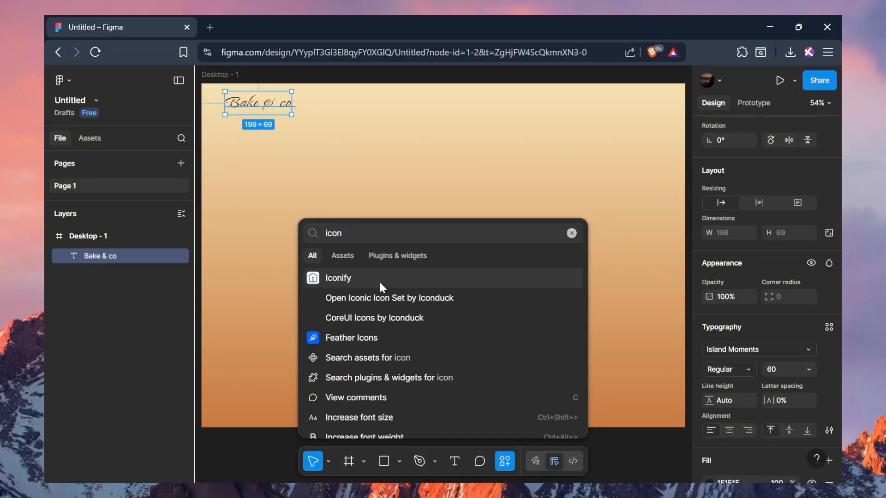
left_click(381, 286)
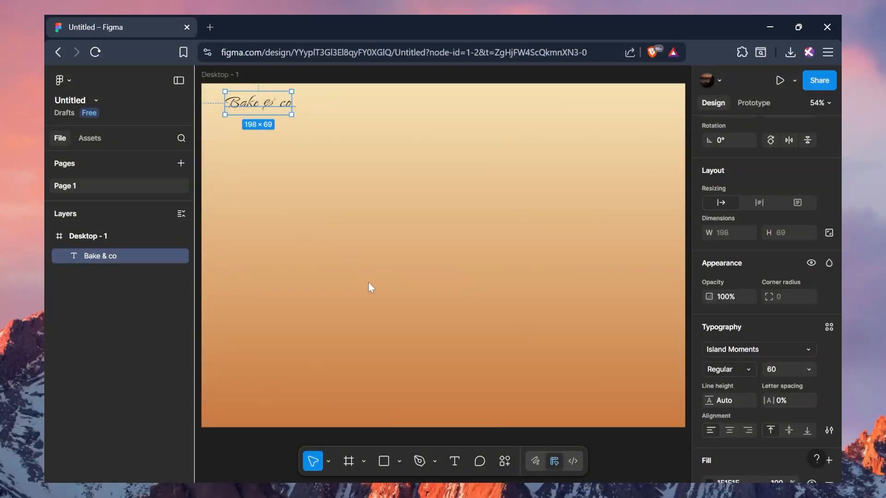
type("bread")
key("Return")
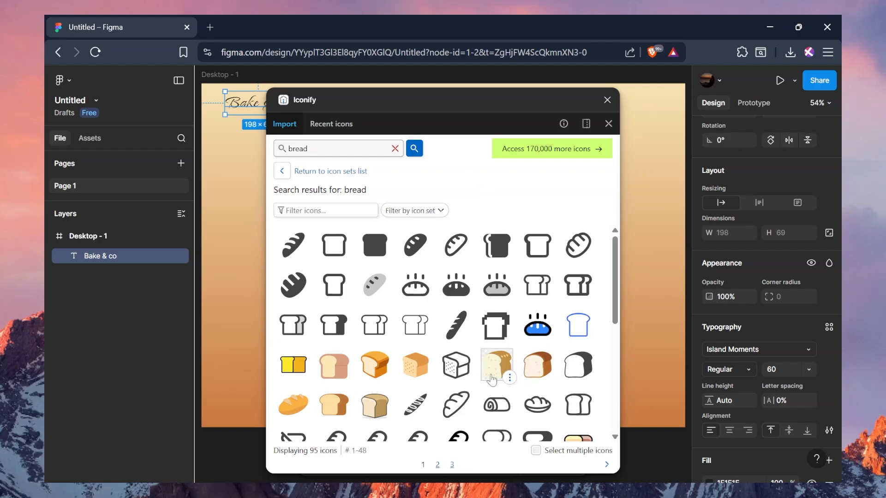
- Import the flowbite bread-slice-solid icon into the Desktop - 1 frame, coloured brown 5A3621
scroll(492, 380, "down", 1)
scroll(497, 362, "down", 2)
left_click(459, 305)
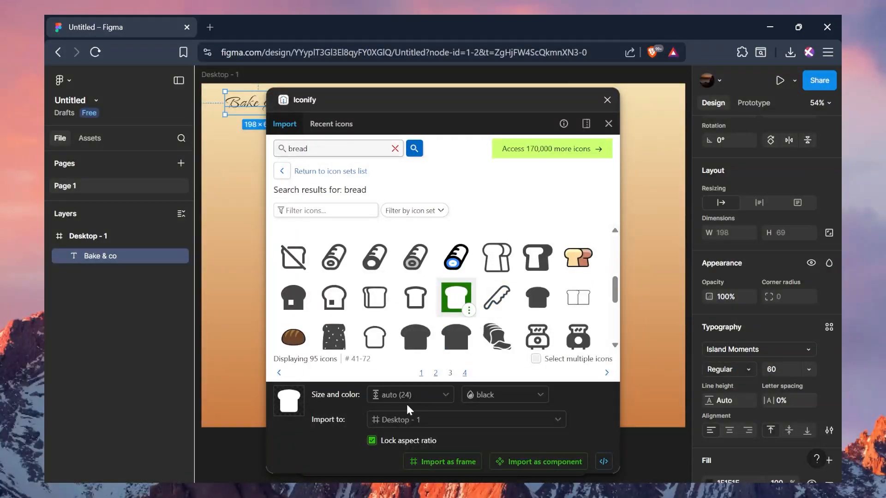
left_click(504, 395)
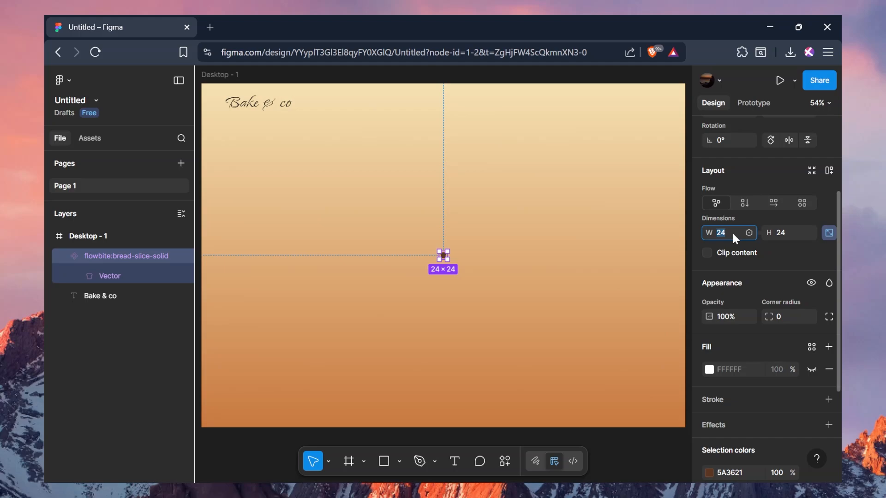
- Set the imported bread icon's width to 50 and place it just left of the "Bake & co" text
type("50")
key("Return")
left_click_drag(443, 256, 211, 112)
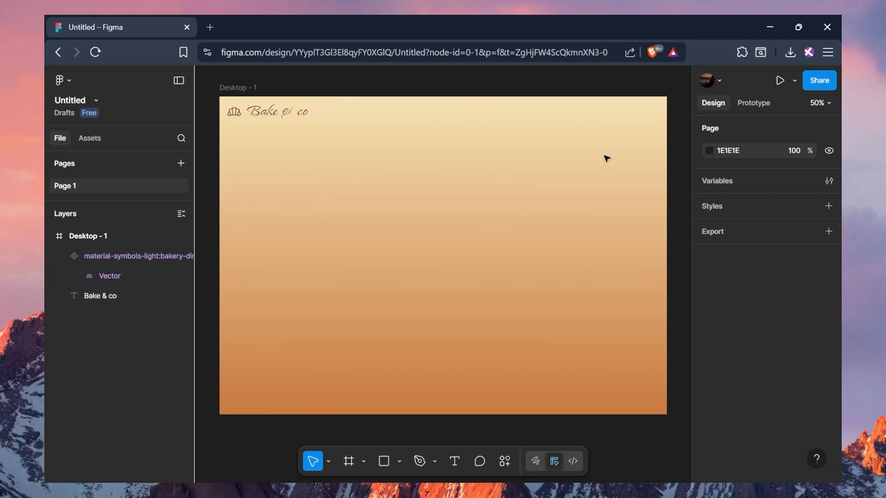
- Add the heading "Oven-Fresh Magic Awaits" in Holtwood One SC at size 120, centre-aligned on two lines with auto-width resizing
left_click(454, 461)
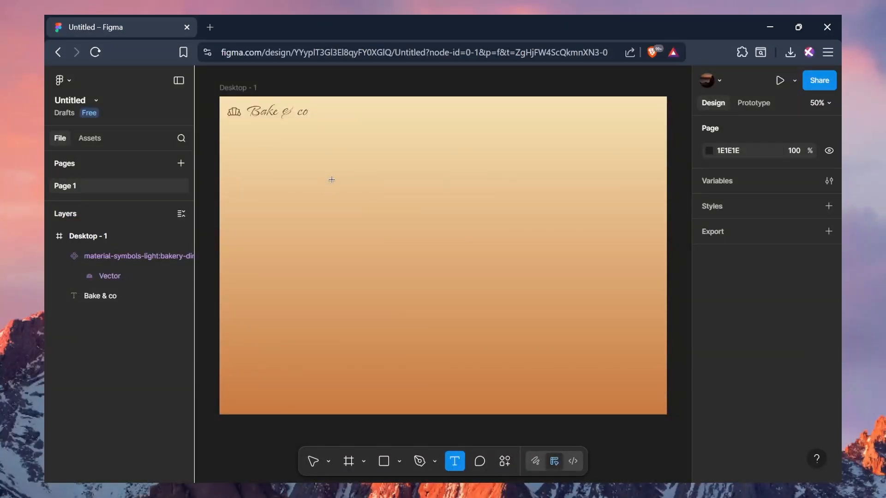
left_click_drag(318, 165, 534, 247)
type("Oven-Fresh Magic Awaits")
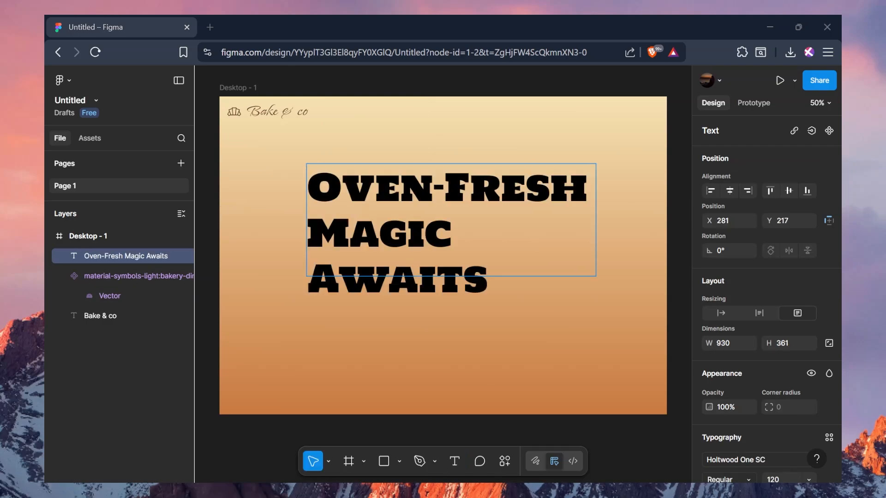
scroll(730, 323, "down", 4)
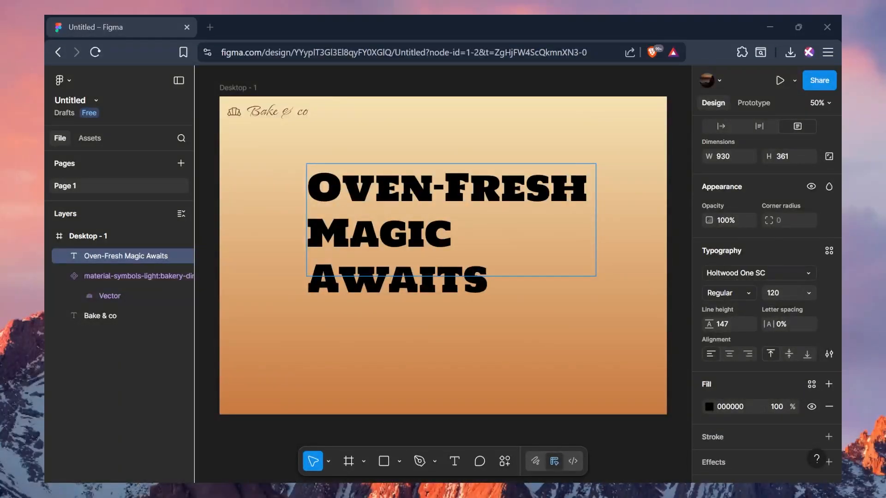
left_click(730, 354)
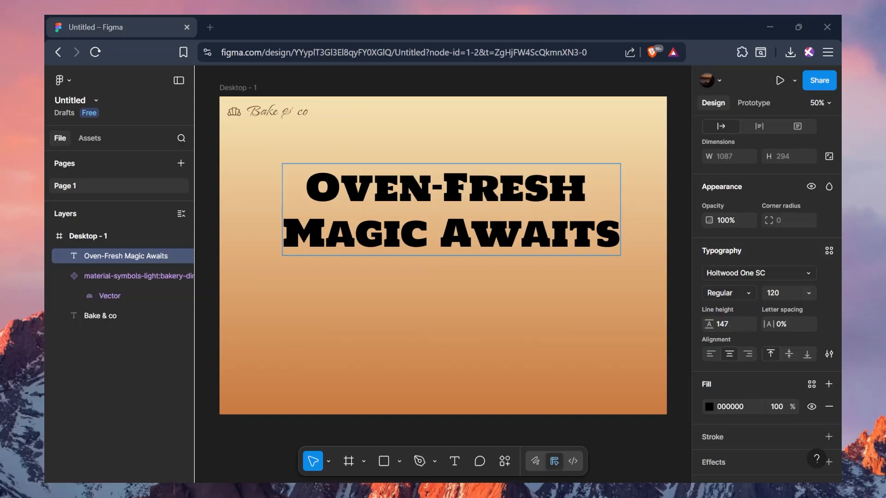
- Colour the heading's "Oven-Fresh" line FFB347 and its "Magic Awaits" line 5A3621
left_click_drag(587, 188, 307, 189)
left_click(709, 407)
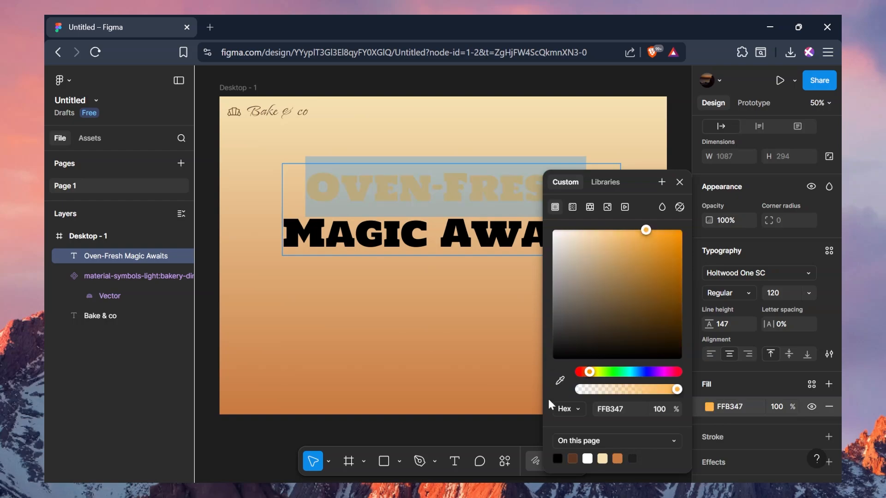
double_click(365, 233)
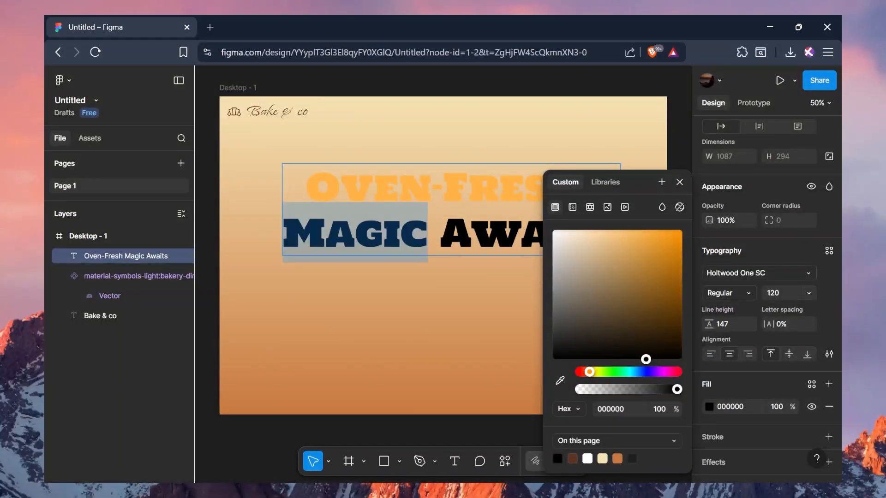
left_click_drag(427, 233, 520, 234)
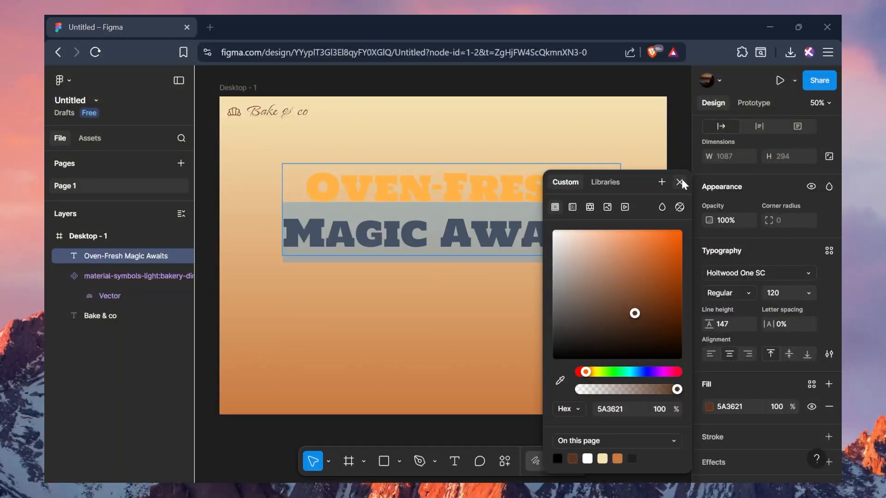
left_click(679, 182)
- Move the two-line heading up closer to the frame's top edge and deselect it
key("Escape")
left_click_drag(564, 243, 564, 217)
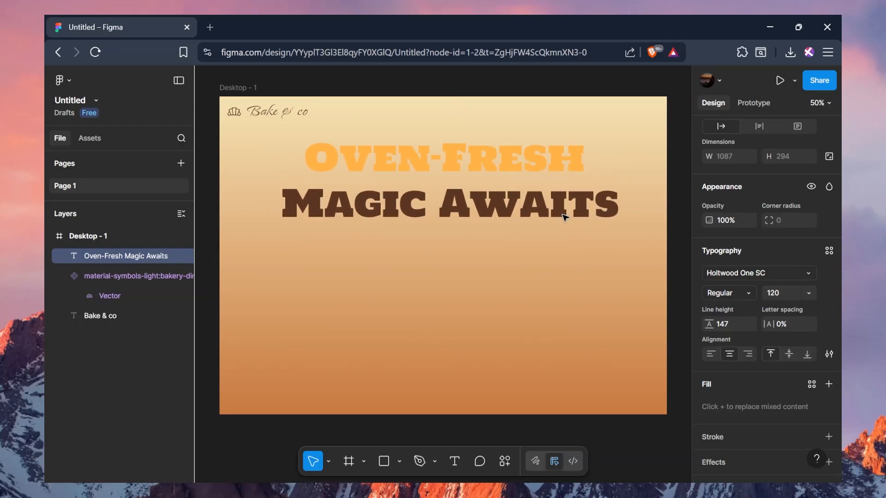
left_click(558, 306)
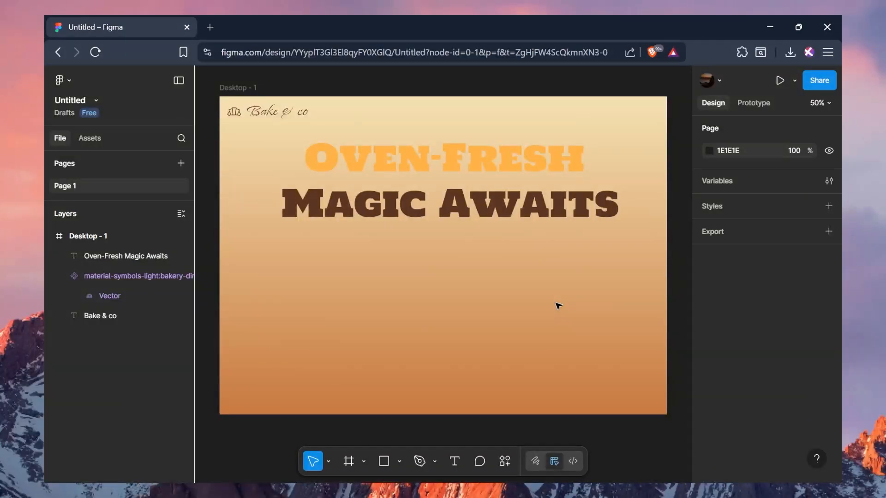
- Place the Gemini-generated dough mascot image with the chef's hat from Downloads in the middle of the frame
left_click(399, 467)
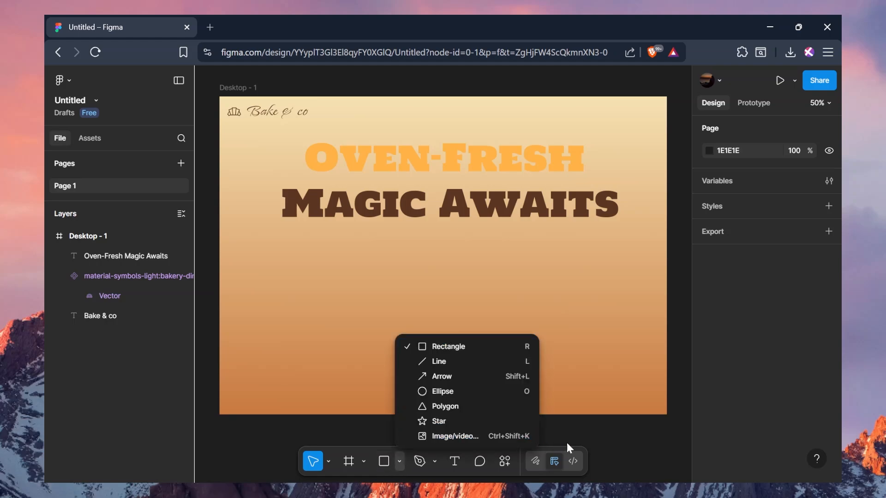
left_click(600, 441)
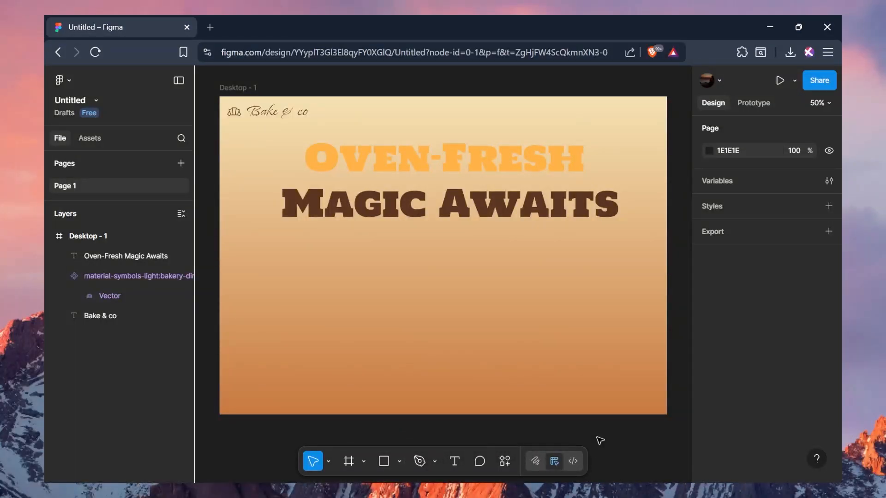
key("ctrl+shift+k")
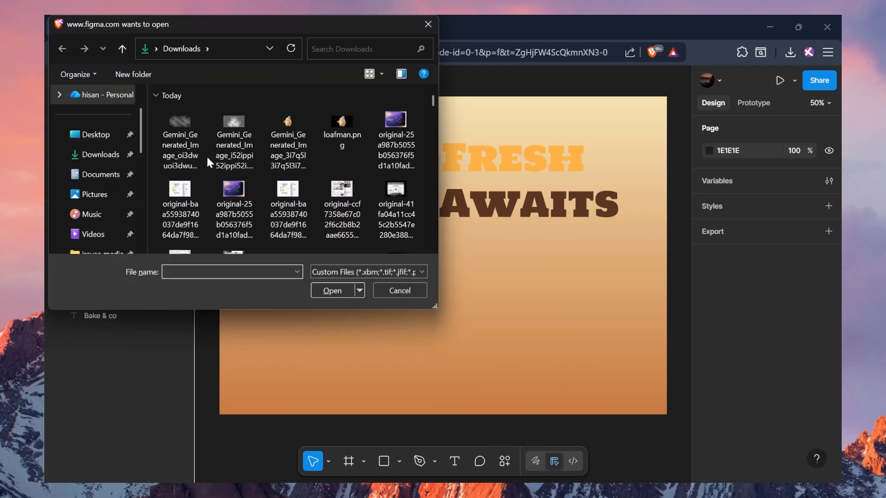
left_click(288, 139)
left_click(340, 291)
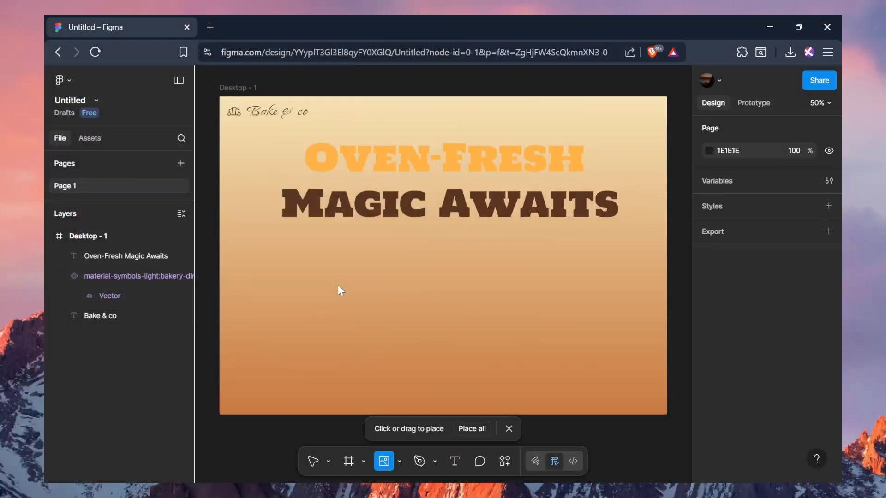
left_click(441, 316)
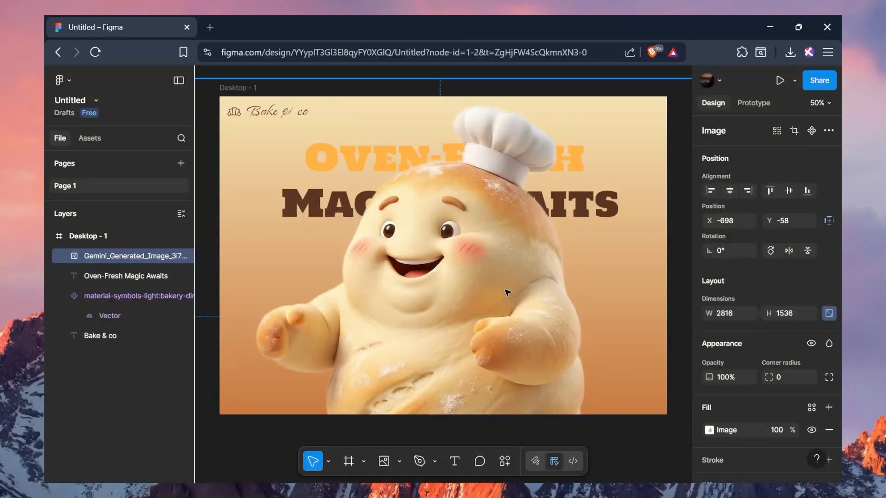
- Scale the mascot image down so the whole character fits centred below the heading, with its hat overlapping "Magic Awaits"
scroll(508, 292, "down", 3)
scroll(507, 292, "down", 3)
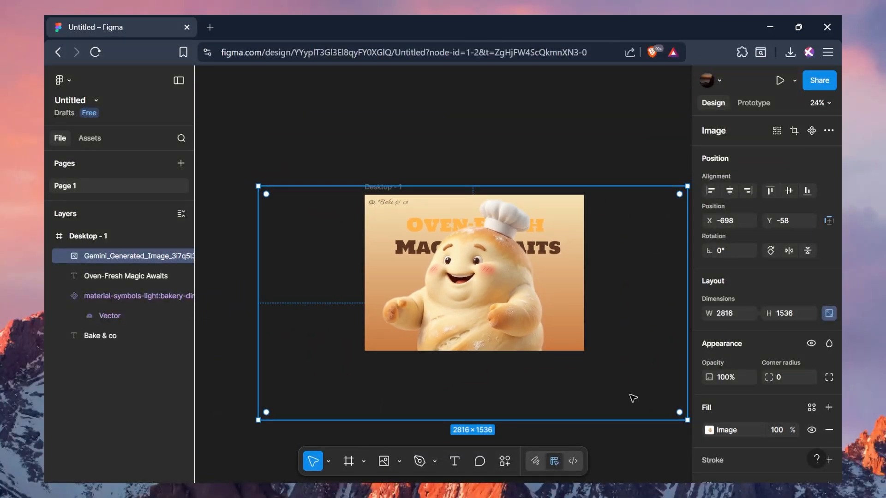
left_click_drag(681, 419, 582, 364)
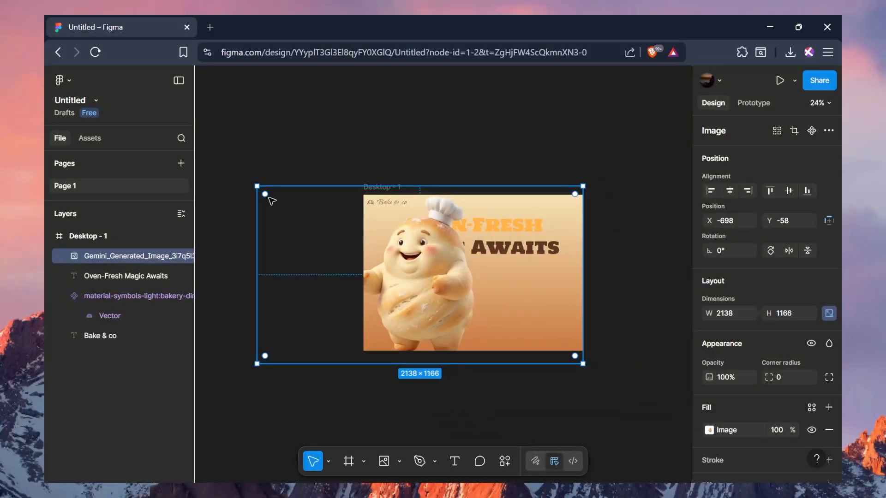
left_click_drag(255, 185, 390, 258)
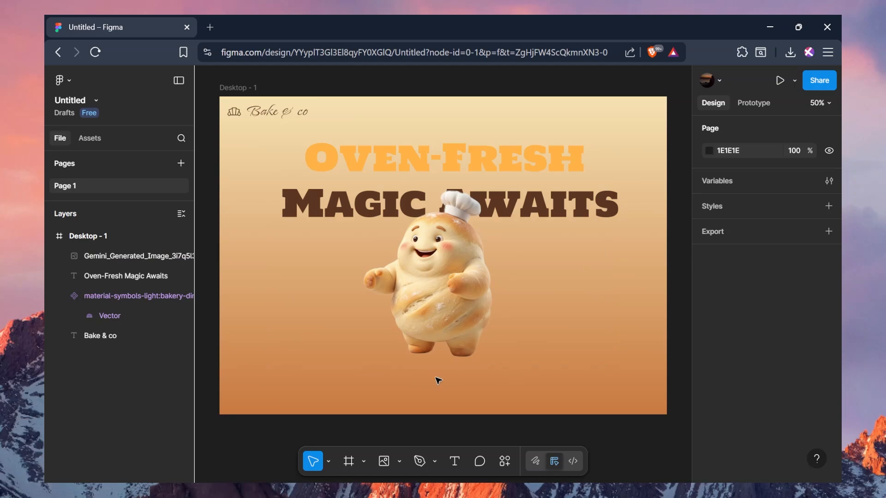
- Paste the "Order Your Fresh Batch Now" text and the "See Menu" button beneath the mascot
key("ctrl+v")
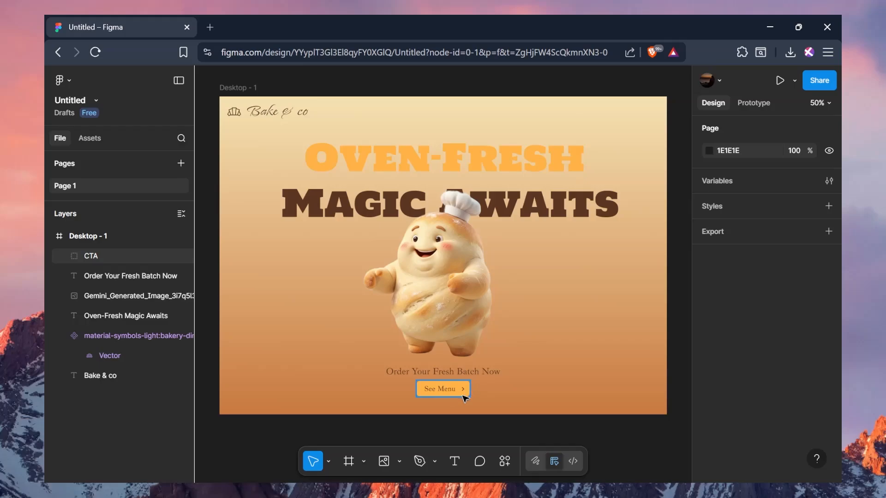
- Change the 100% stop of the Desktop - 1 frame's linear gradient to the dark brown already used on the page
left_click(95, 239)
scroll(759, 362, "down", 5)
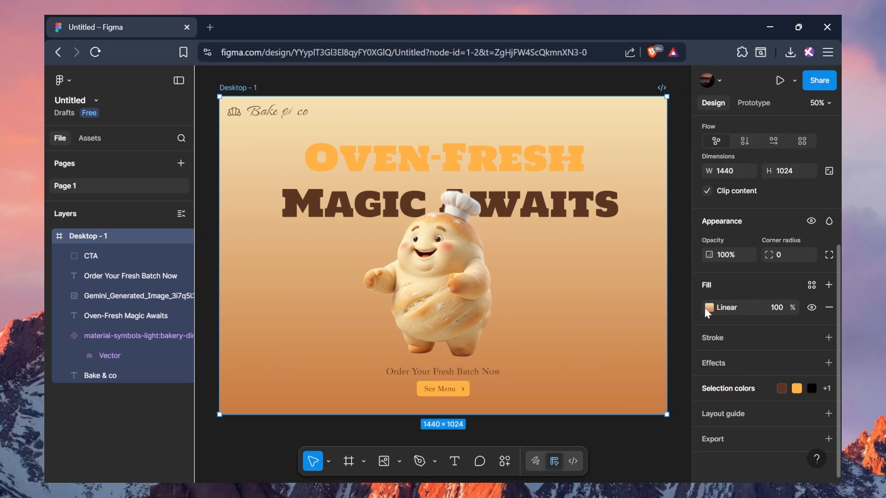
left_click(707, 310)
left_click(683, 378)
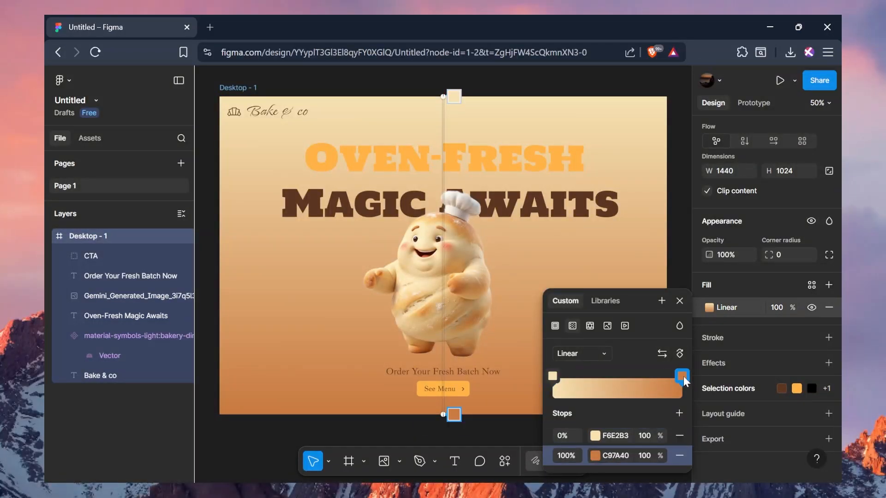
left_click(683, 376)
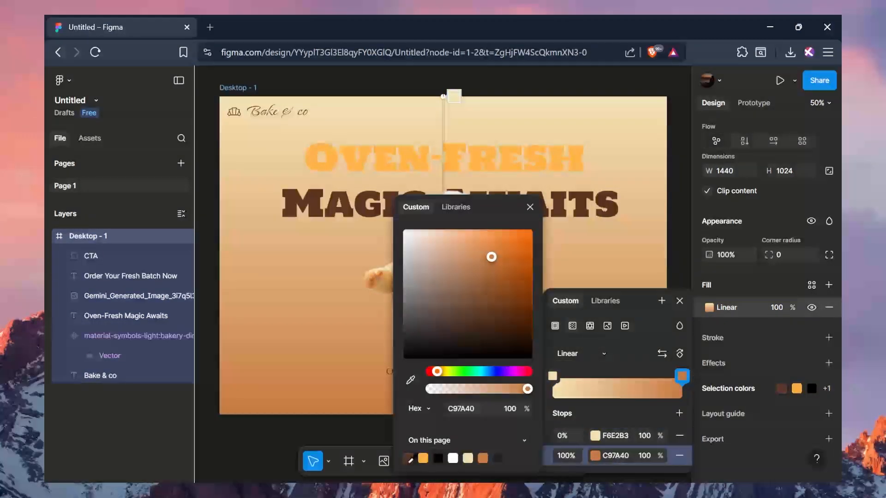
left_click(408, 458)
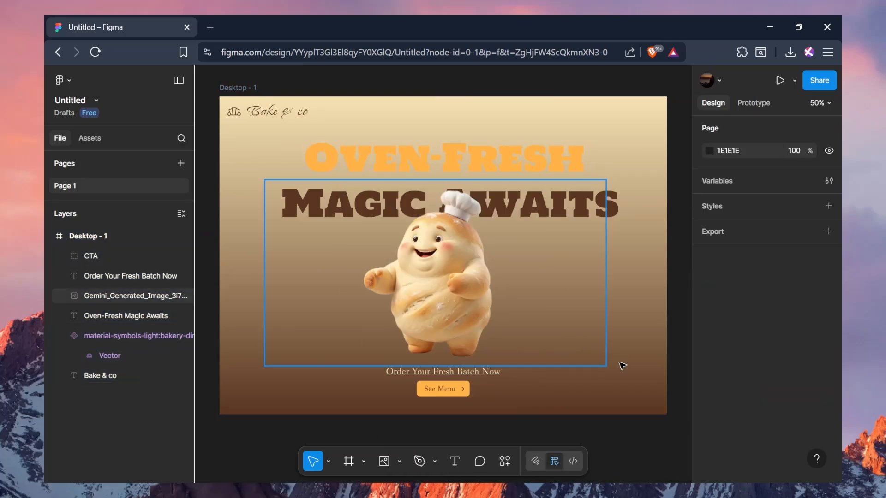
- Place the white realistic dust-and-smoke overlay image in the frame and enlarge it to about 1461 × 822 across the lower part
scroll(478, 419, "down", 2)
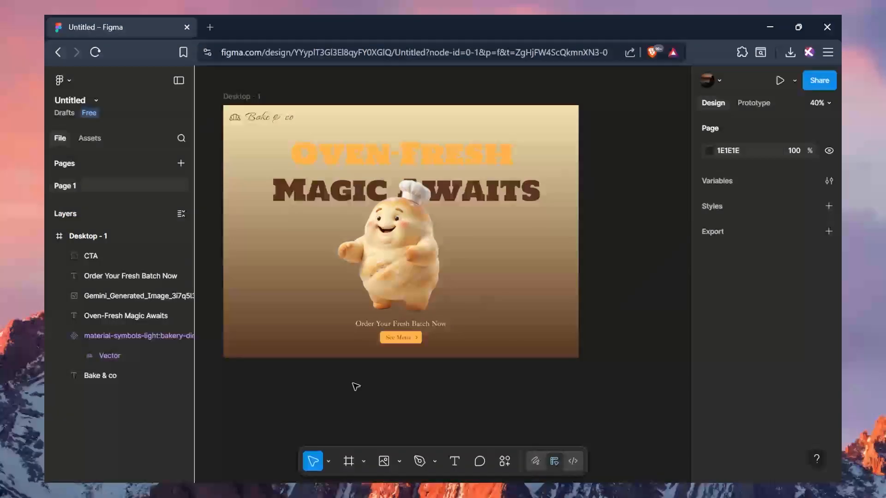
key("ctrl+shift+k")
type("z")
left_click(344, 152)
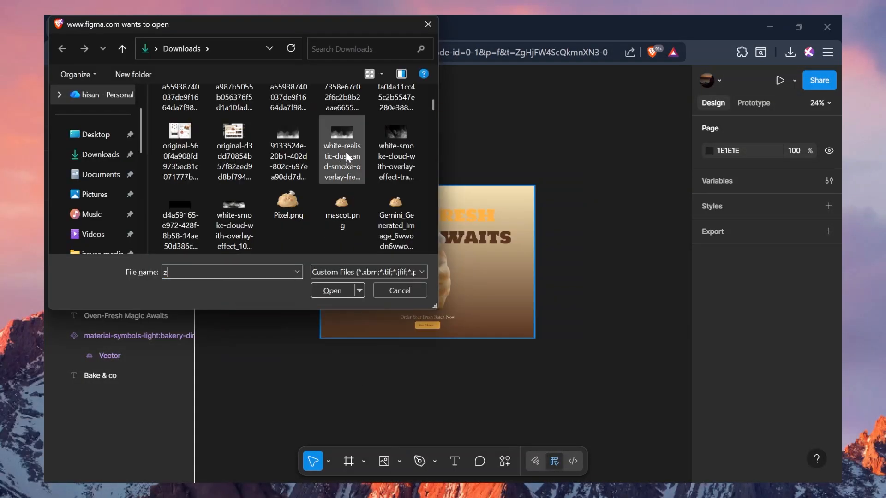
left_click(333, 288)
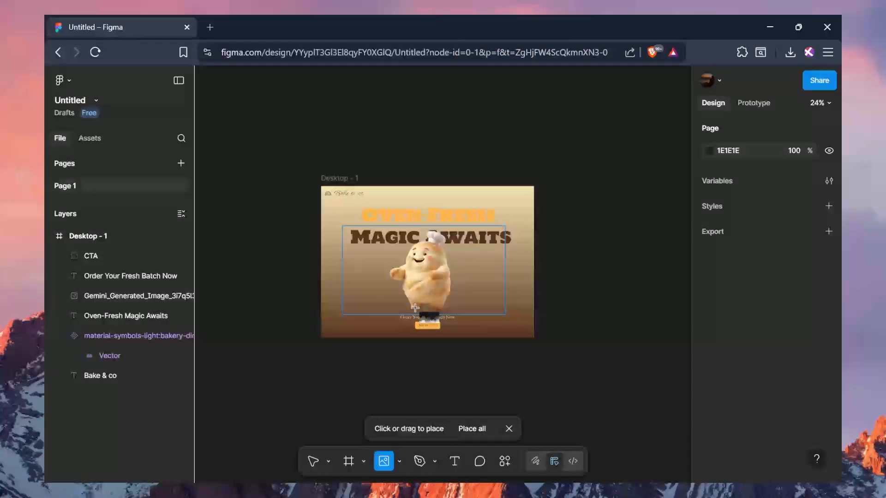
left_click(358, 328)
left_click_drag(374, 321, 430, 294)
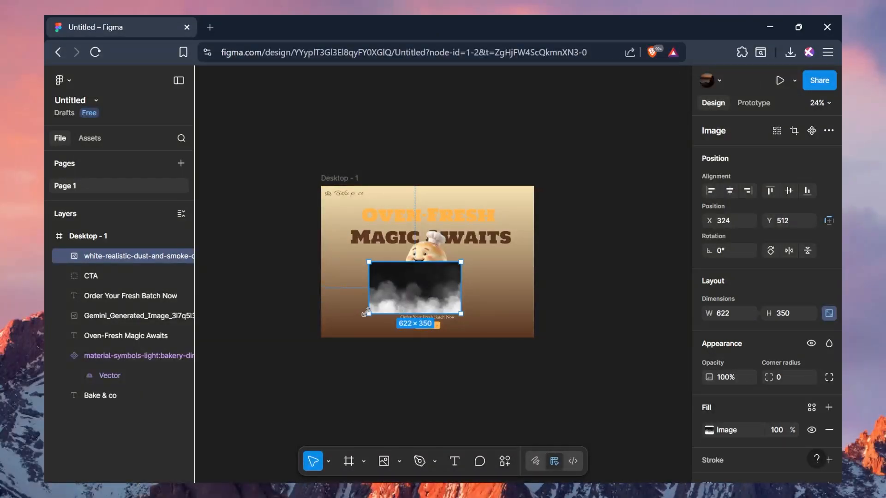
left_click_drag(366, 313, 318, 343)
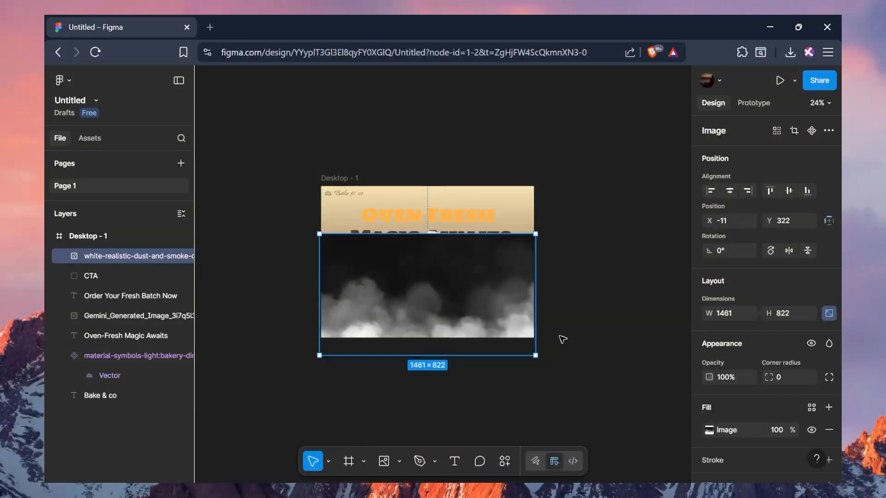
- Set the smoke image's blend mode to Screen and move it up to align with the frame's bottom edge
left_click(829, 345)
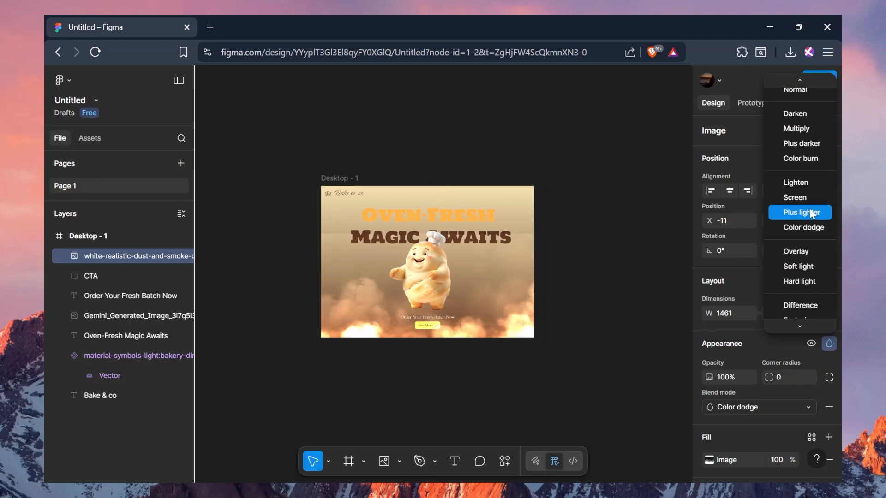
left_click(809, 199)
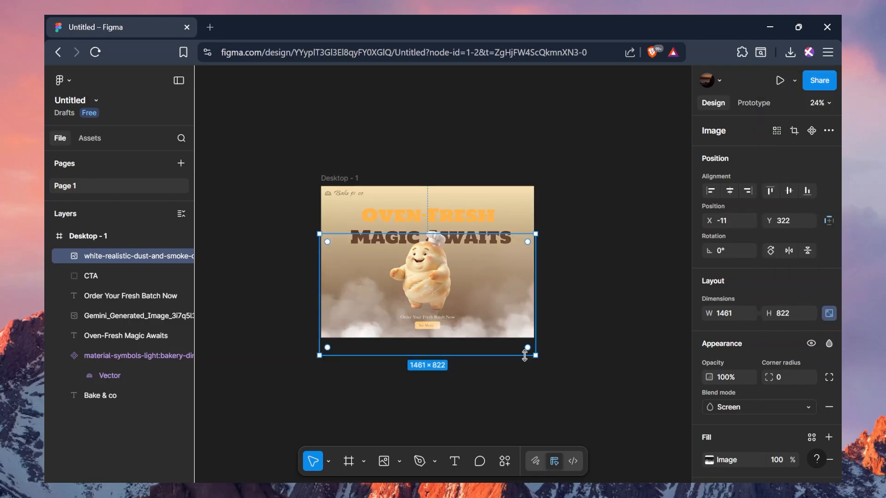
left_click_drag(469, 328, 468, 320)
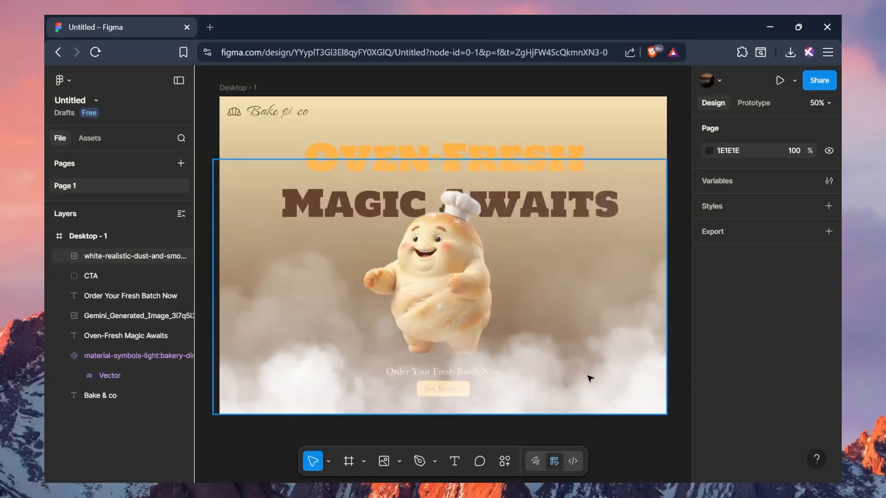
- Move the smoke image's layer down the stack to just above the "Bake & co" text, behind the mascot and button
left_click(590, 378)
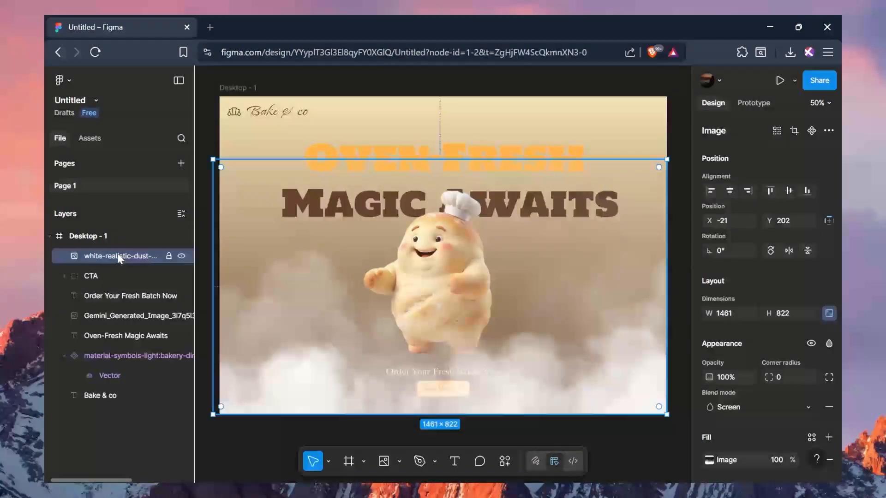
left_click_drag(118, 257, 113, 386)
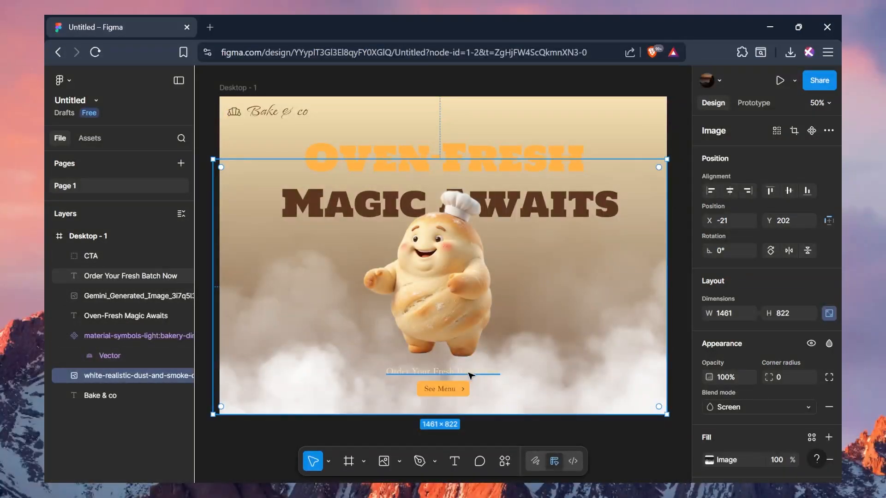
- Change the "Order Your Fresh Batch Now" text's fill to the dark brown already used on the page
left_click(443, 371)
scroll(771, 369, "down", 5)
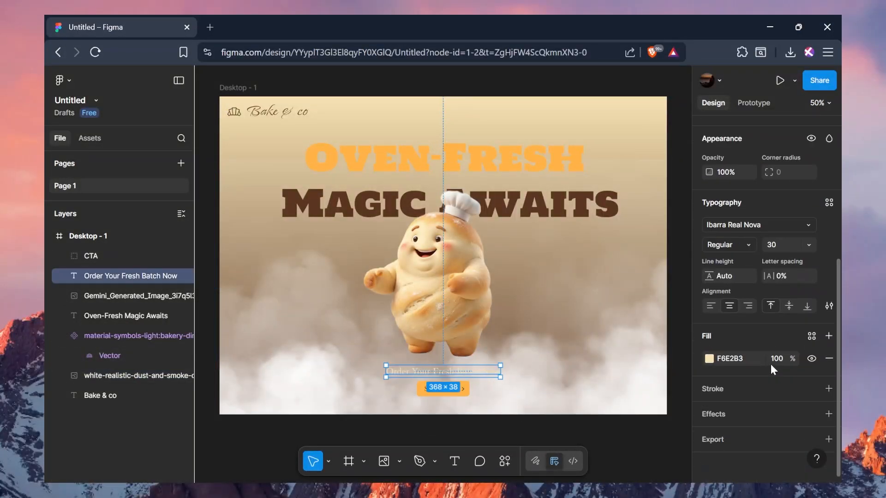
left_click(709, 359)
left_click(558, 458)
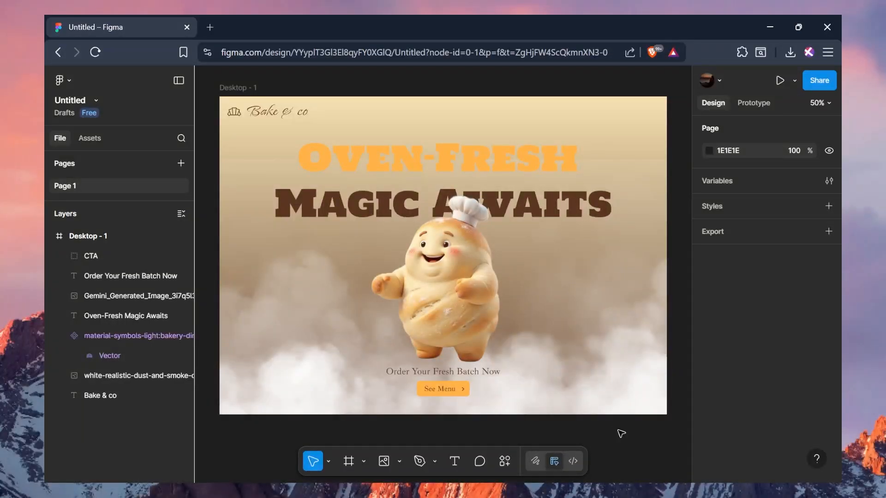
- Copy the Desktop - 1 frame with the "Jitter · Animation for Figma" plugin and open it in Jitter
left_click(505, 462)
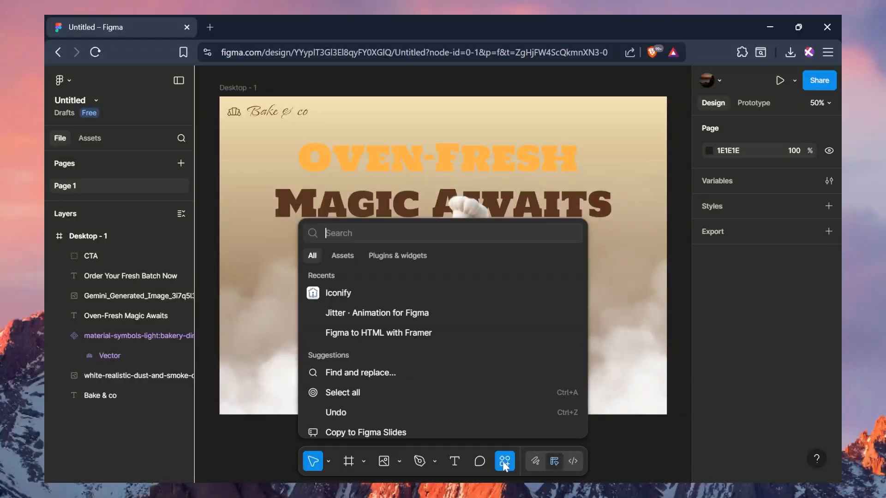
type("jitter")
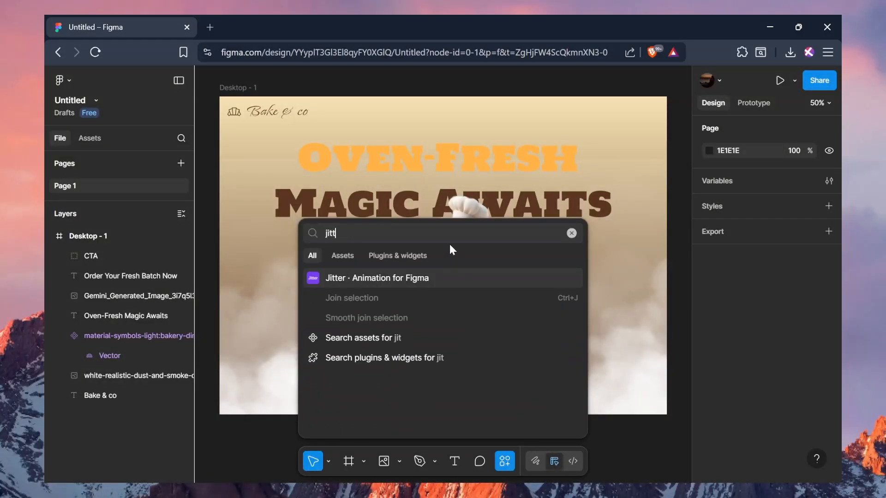
left_click(452, 277)
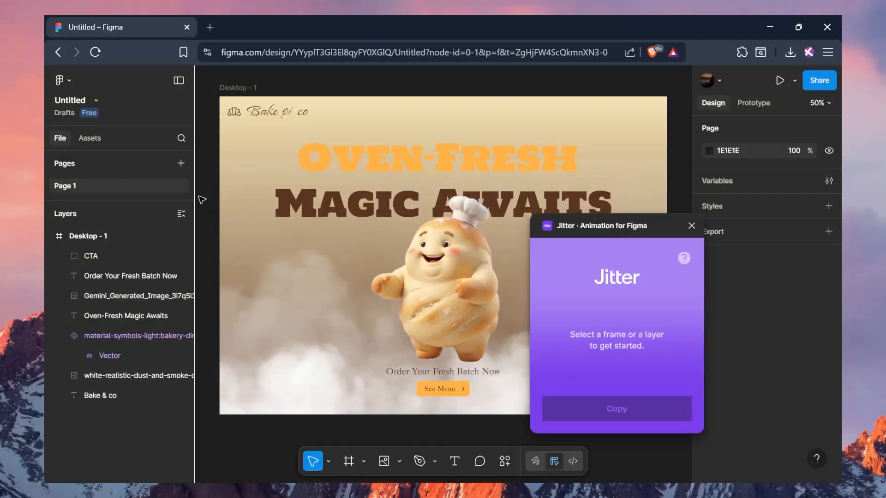
left_click(98, 233)
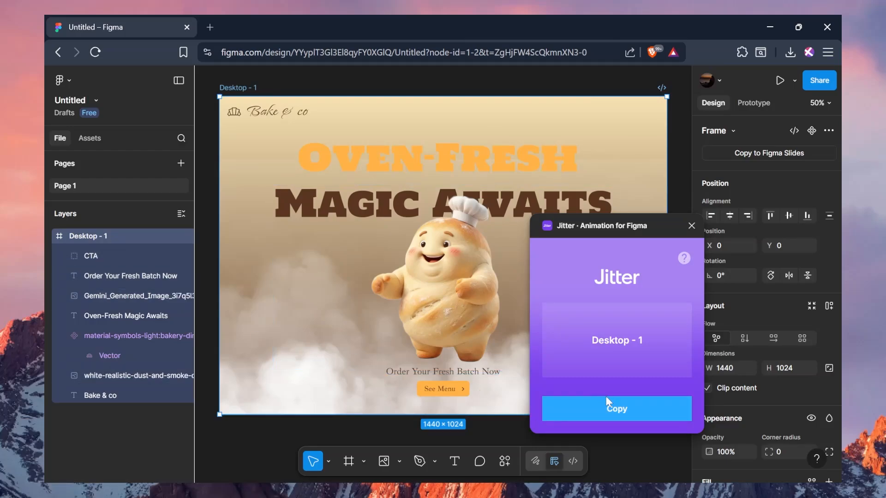
left_click(601, 408)
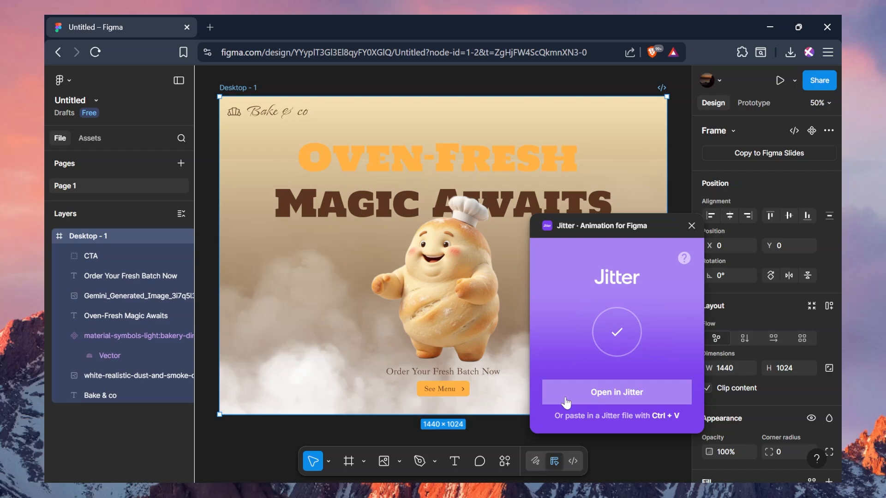
left_click(600, 400)
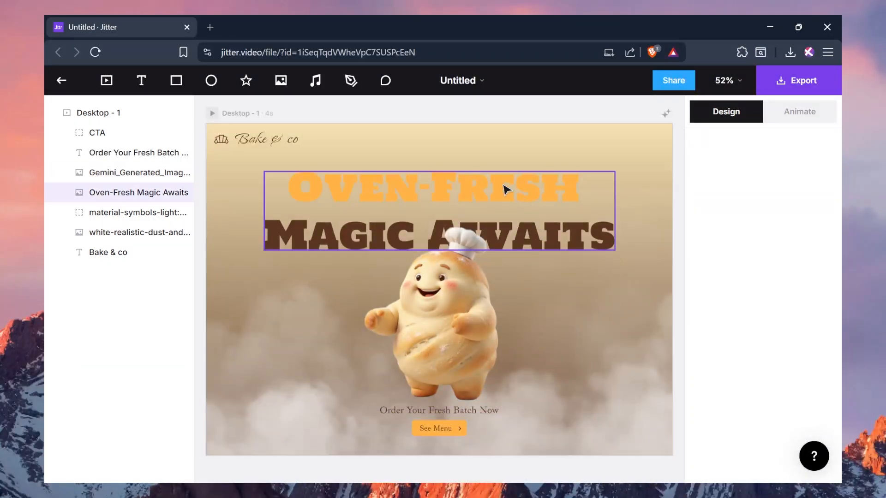
- Look through the In, Out and Custom animation options for the "Oven-Fresh Magic Awaits" headline
left_click(488, 197)
left_click(801, 116)
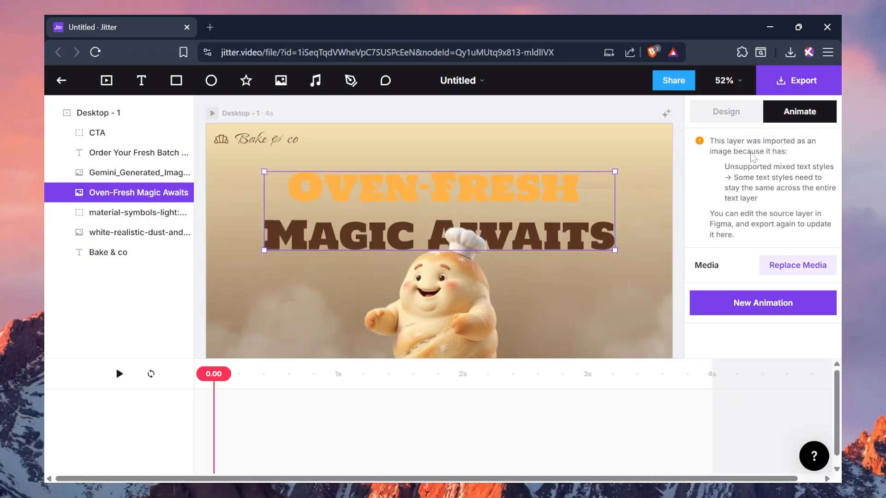
left_click(753, 309)
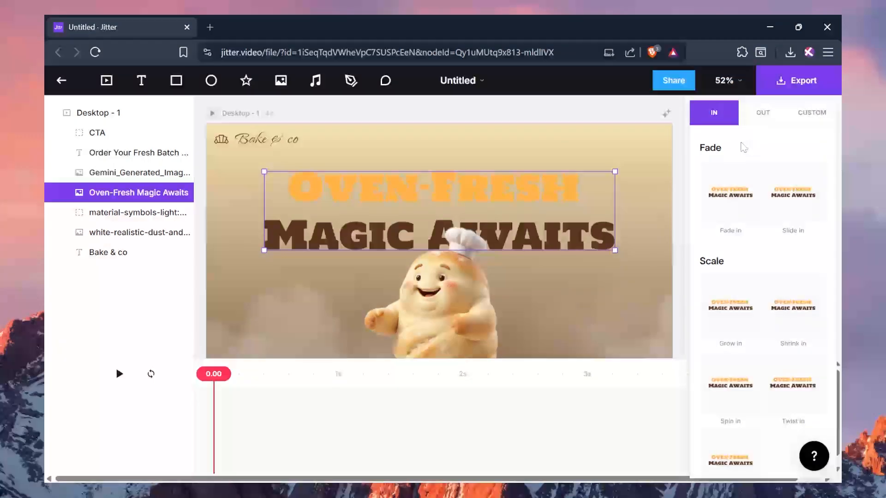
scroll(785, 270, "down", 5)
scroll(785, 271, "up", 5)
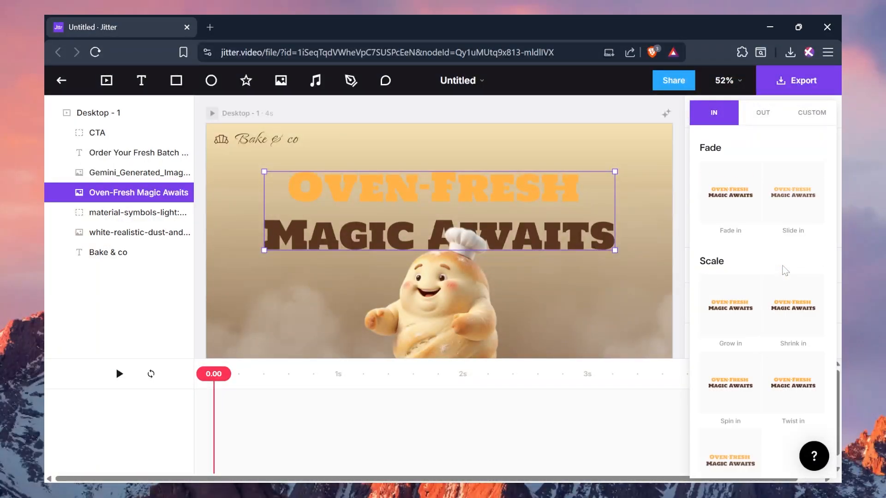
left_click(766, 116)
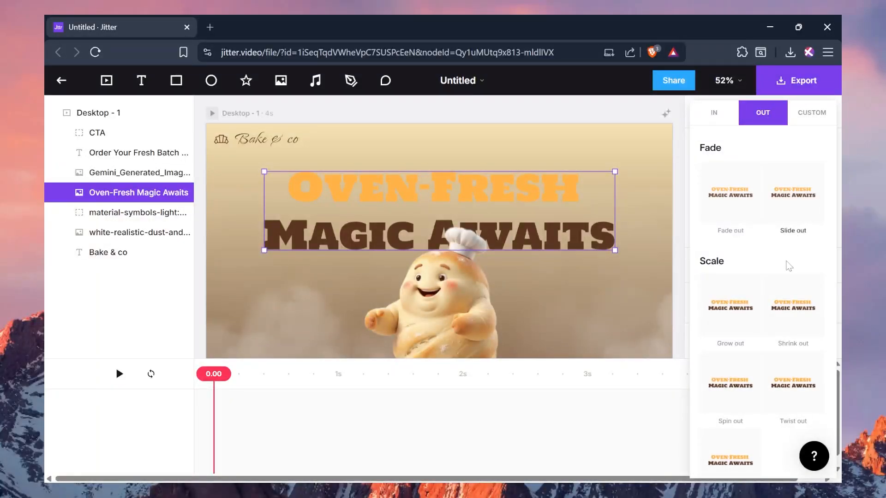
left_click(811, 113)
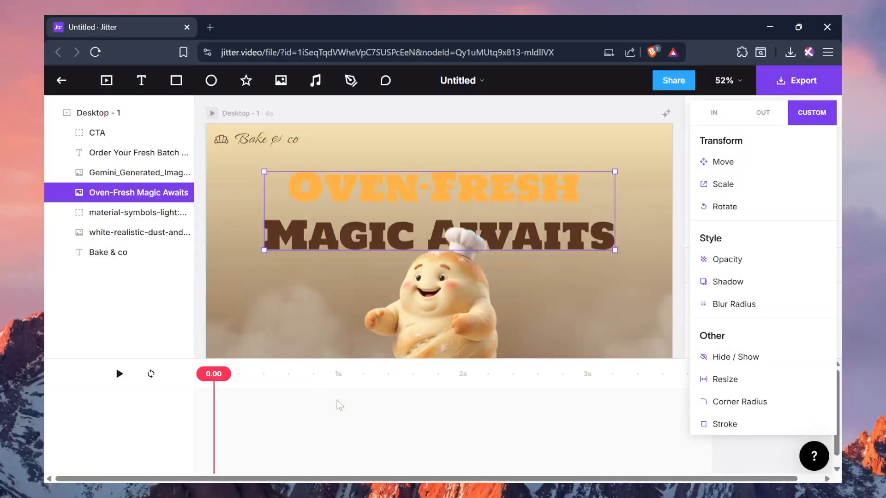
- Apply the Mask & Slide in animation to the "Oven-Fresh Magic Awaits" headline
left_click(147, 236)
left_click(737, 306)
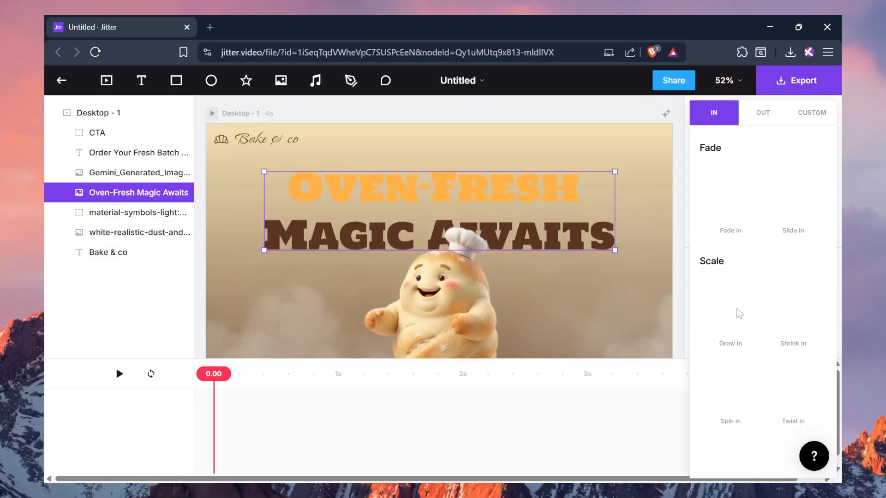
scroll(756, 292, "down", 10)
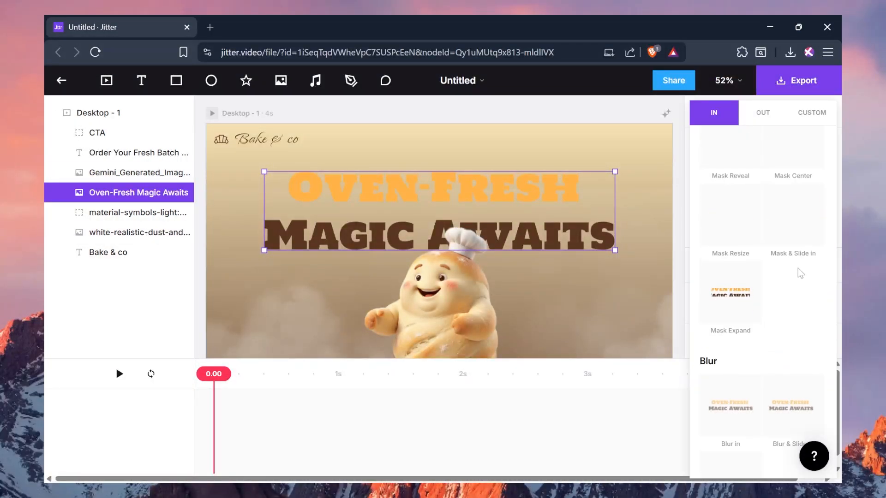
left_click(796, 246)
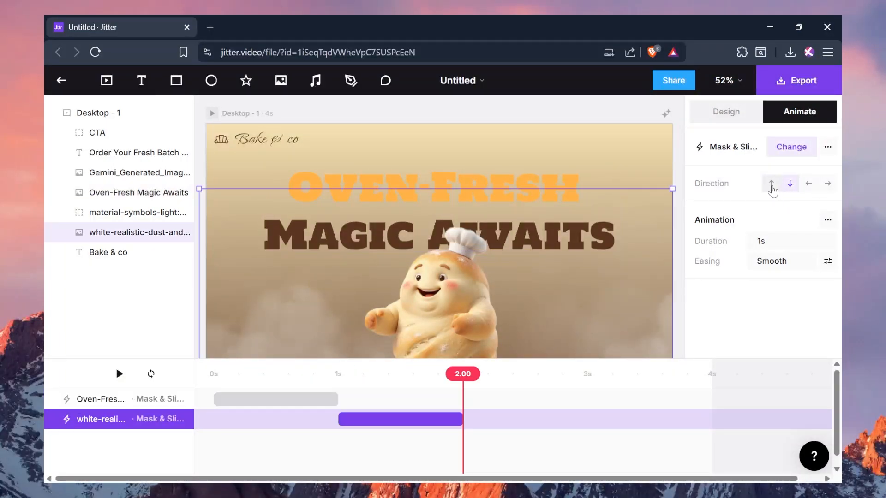
- Set the smoke image's Mask & Slide in direction to up and preview the animation on the timeline
left_click(771, 184)
scroll(439, 226, "down", 3)
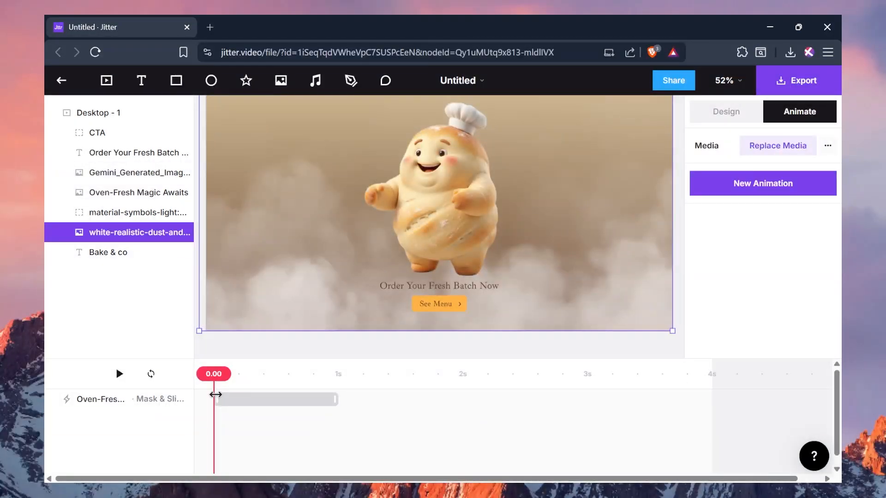
left_click(119, 374)
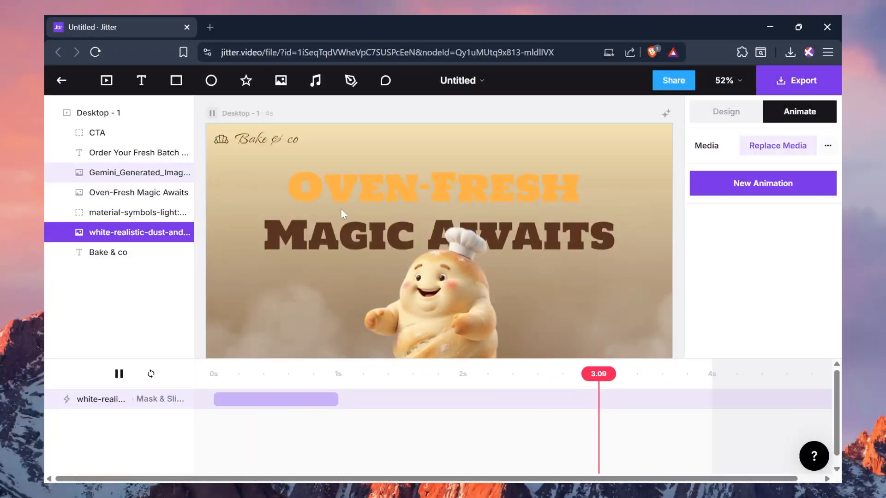
left_click(125, 193)
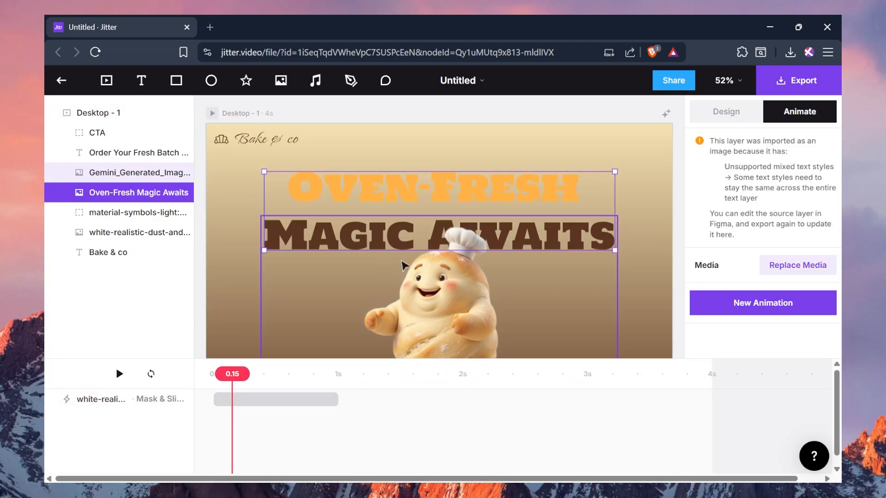
scroll(401, 265, "down", 2)
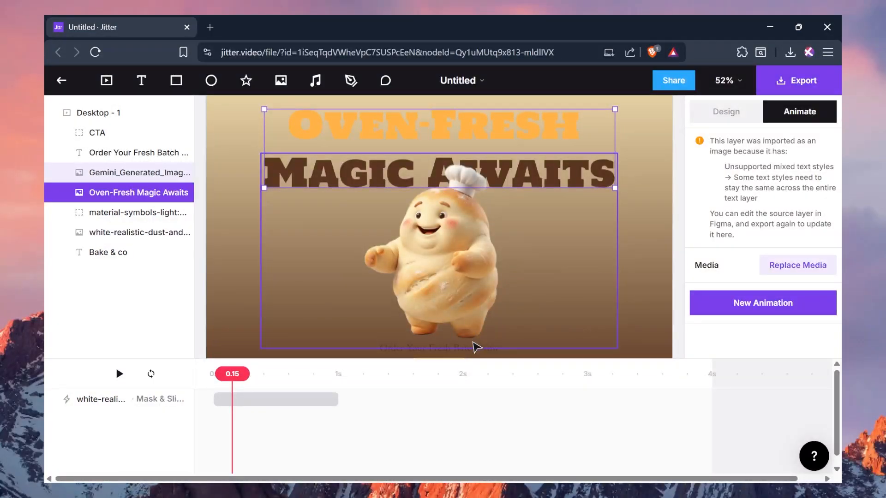
left_click(279, 398)
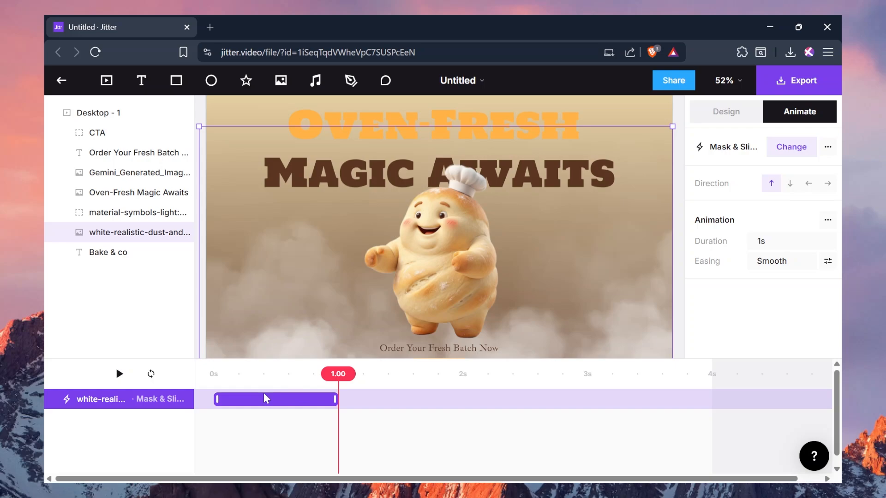
left_click_drag(283, 399, 261, 413)
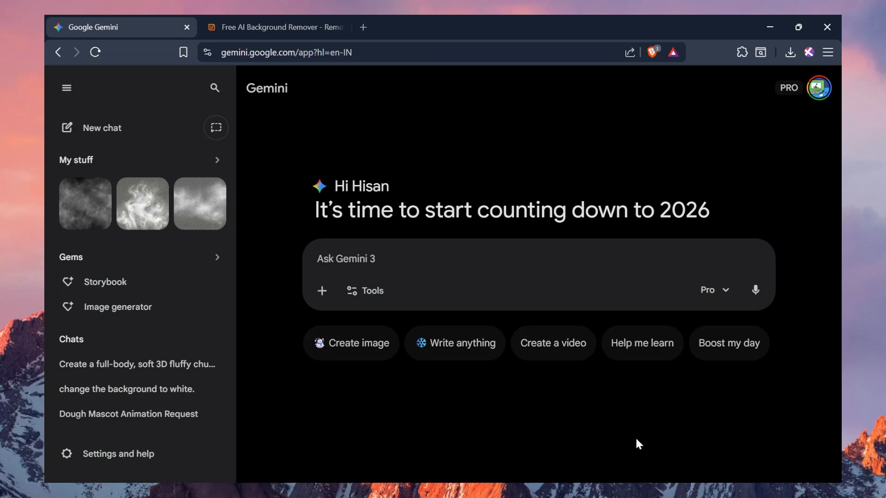
- In Gemini, submit the mascot image with a prompt animating it from a flour cloud on white into a waving loaf, and download the video
left_click(67, 88)
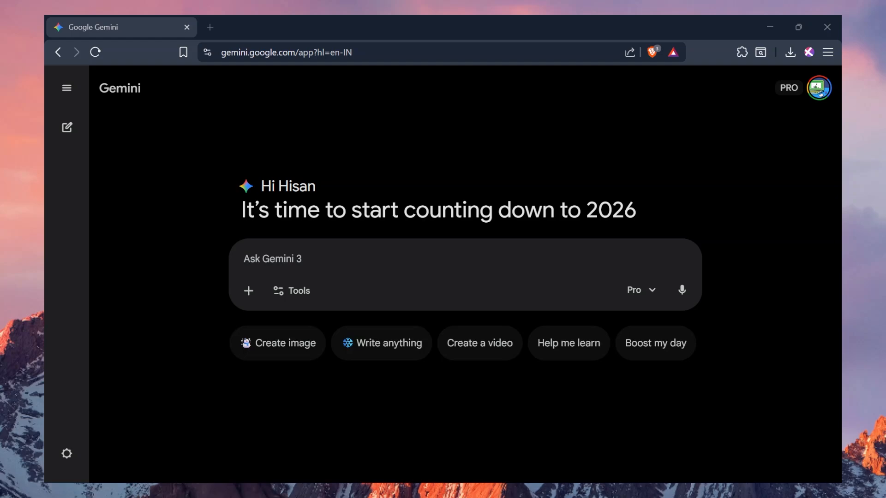
left_click(676, 423)
left_click(243, 291)
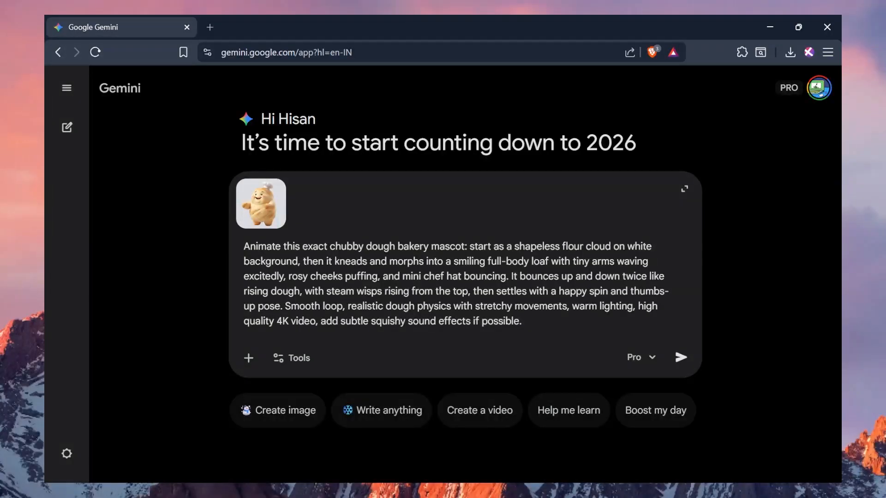
left_click(681, 358)
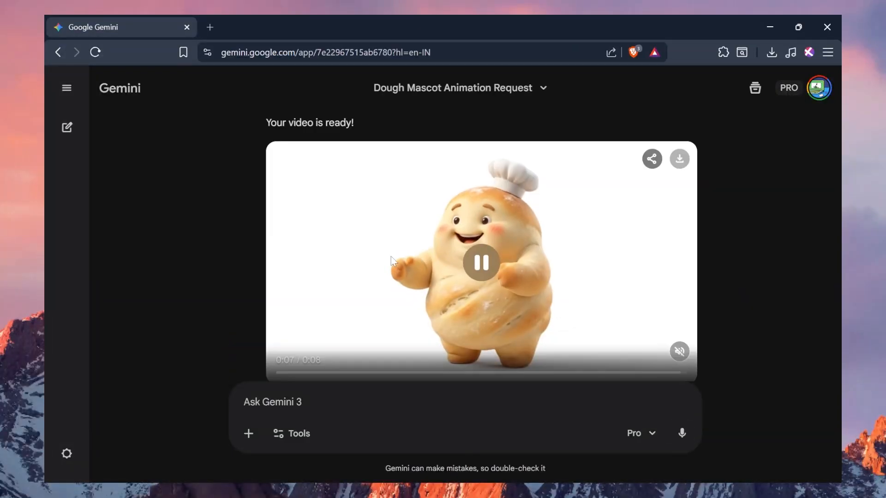
left_click(681, 159)
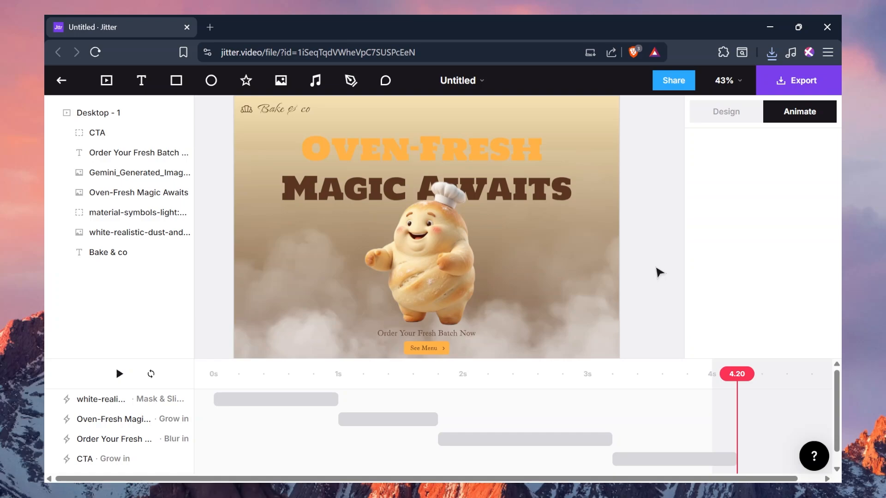
- Switch to Jitter and replace the mascot image's media with Dough_Mascot_Animation_Generated.mp4 from Downloads
left_click(445, 267)
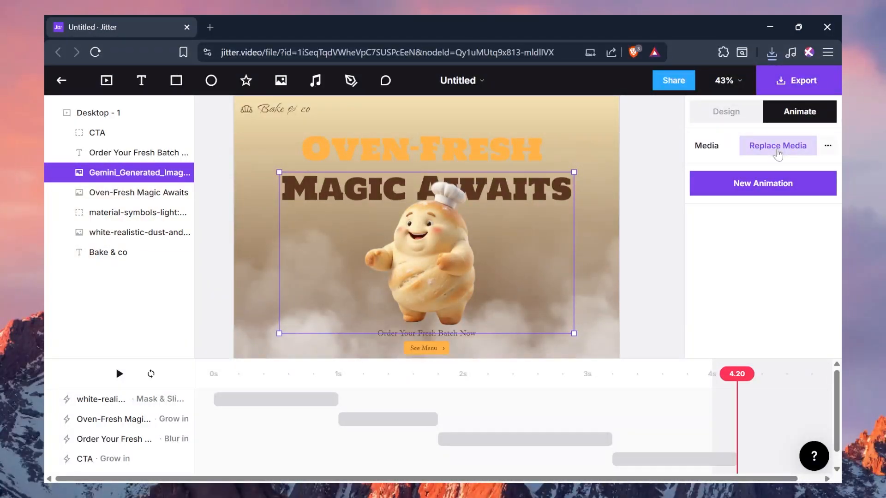
left_click(778, 155)
left_click(180, 139)
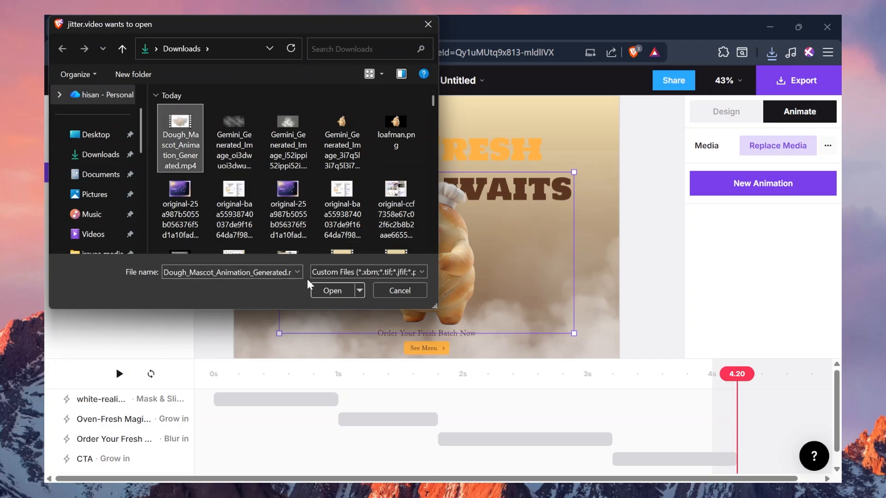
left_click(325, 290)
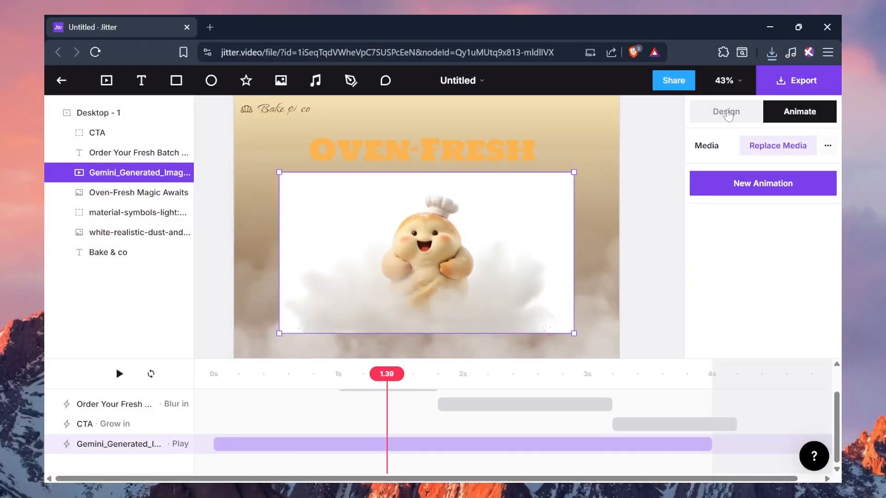
- Try the Color Burn blend mode on the mascot video to hide its white background
left_click(728, 114)
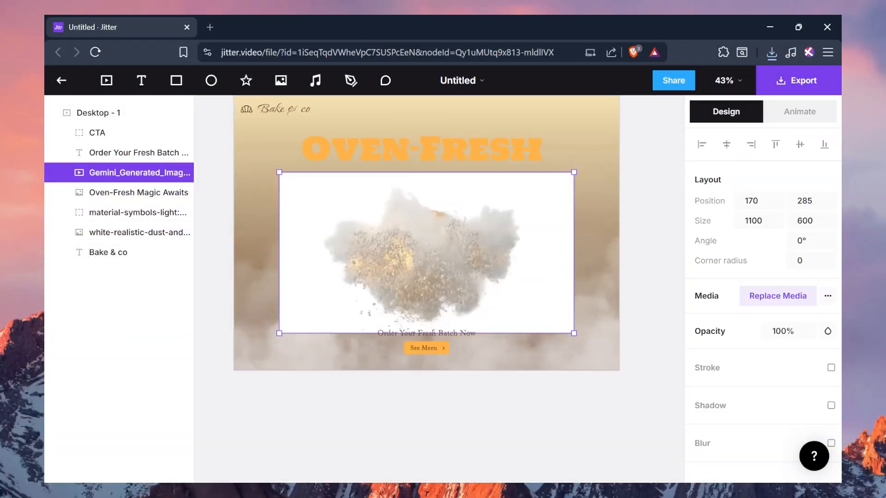
left_click(827, 331)
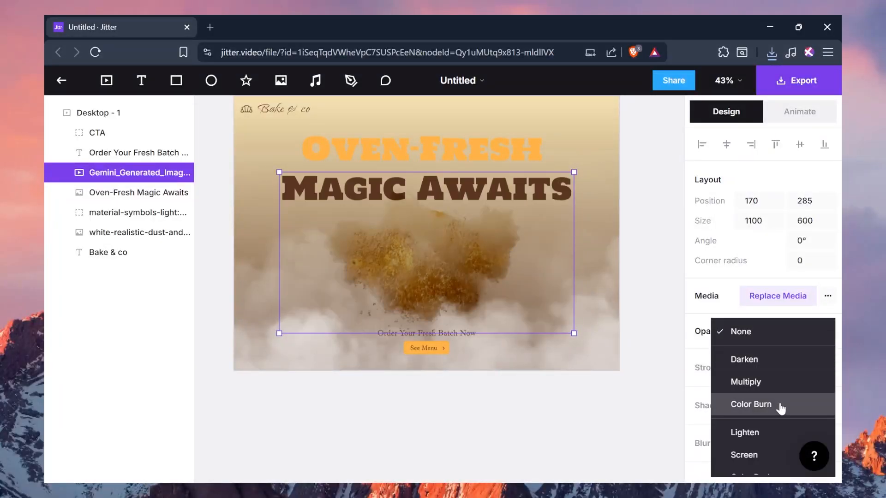
left_click(780, 406)
left_click(799, 112)
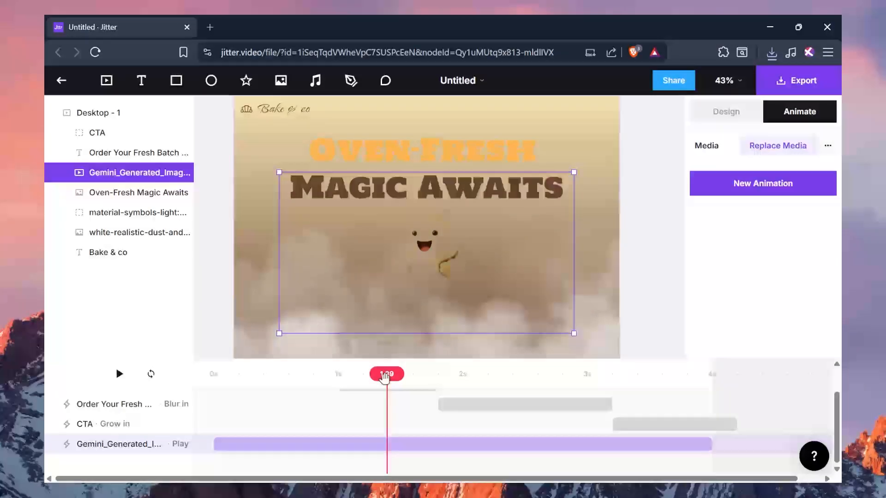
- Play back the hero animation with the mascot video and open the export format options
key("space")
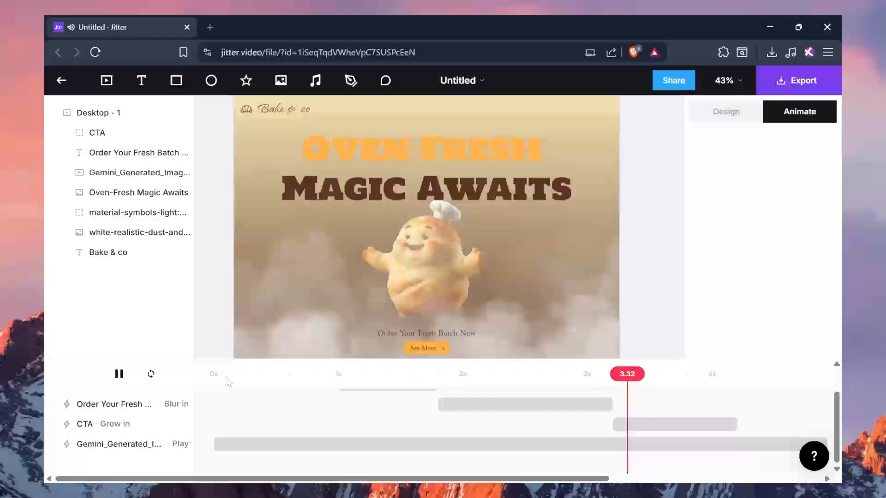
key("space")
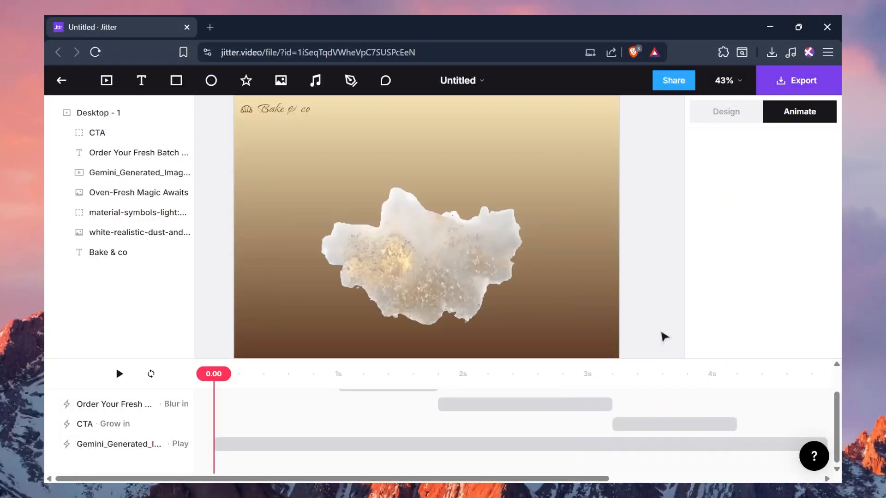
left_click(798, 80)
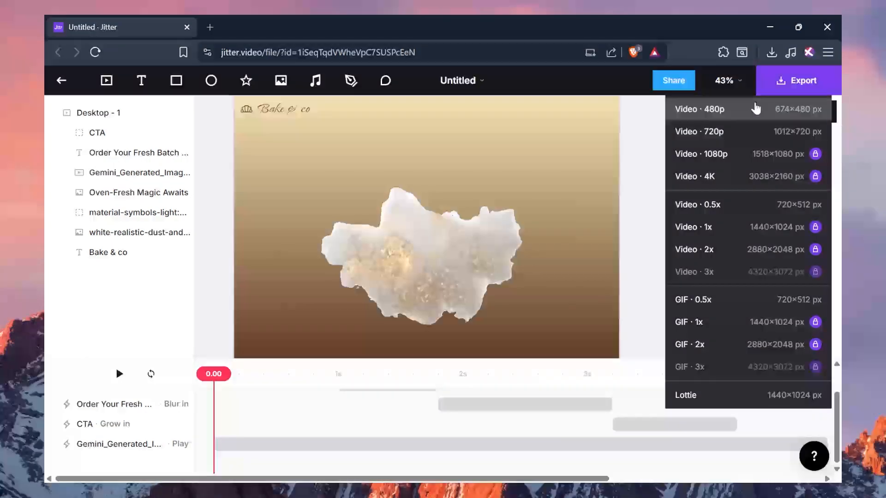